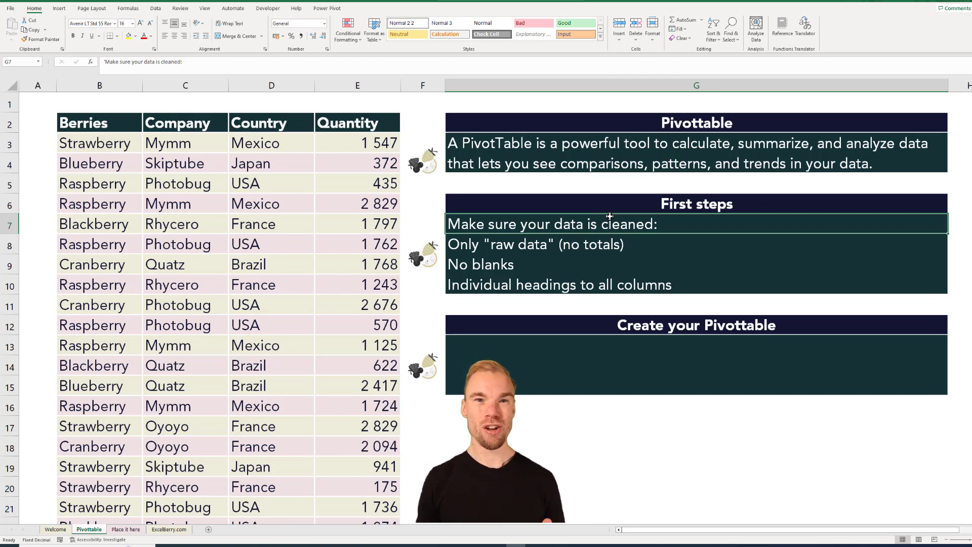
- Examine the berry data's column headings and Quantity values down the rows for totals, blanks and missing headings
click(366, 271)
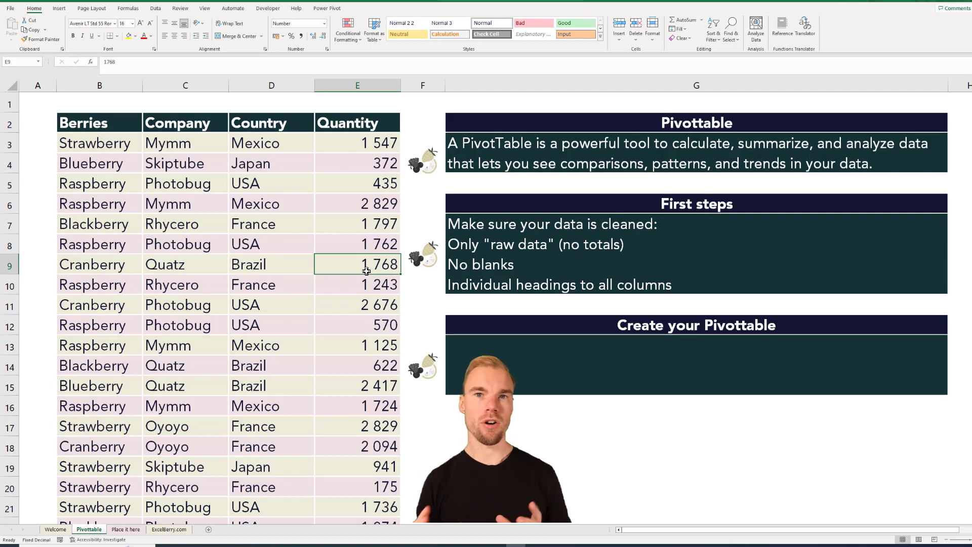
mouse_move(355, 130)
mouse_down()
mouse_move(109, 125)
mouse_move(351, 124)
mouse_up()
click(351, 124)
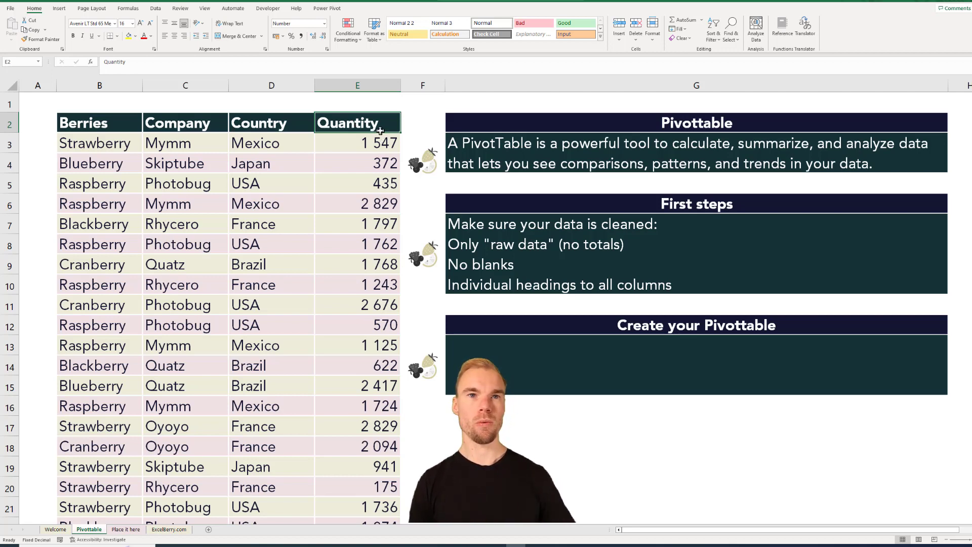
drag(380, 130, 370, 186)
click(351, 252)
scroll(352, 251, down, 20)
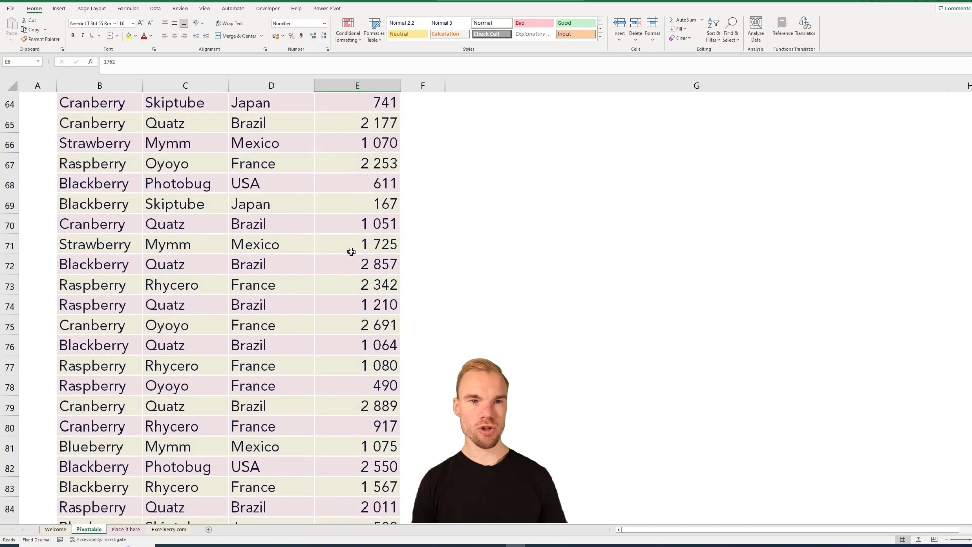
scroll(351, 252, up, 20)
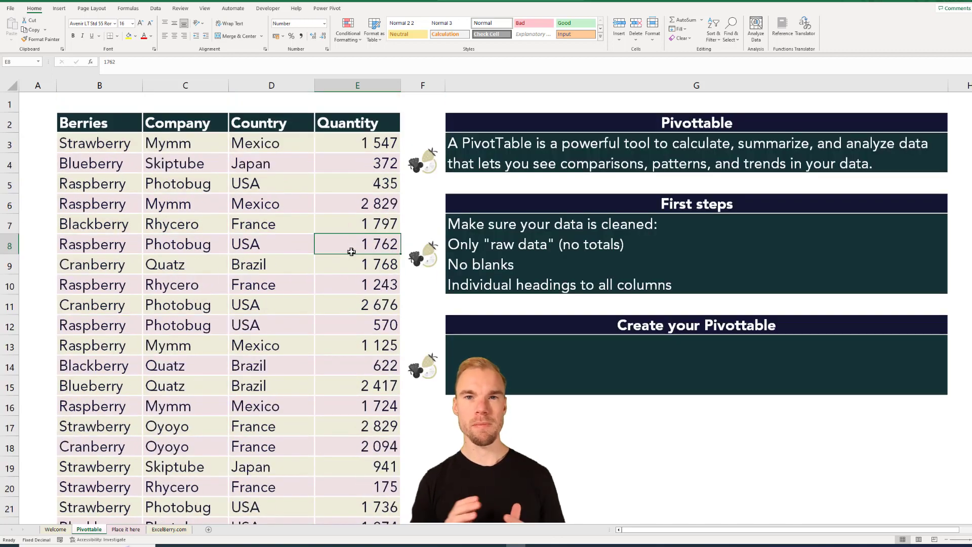
click(255, 244)
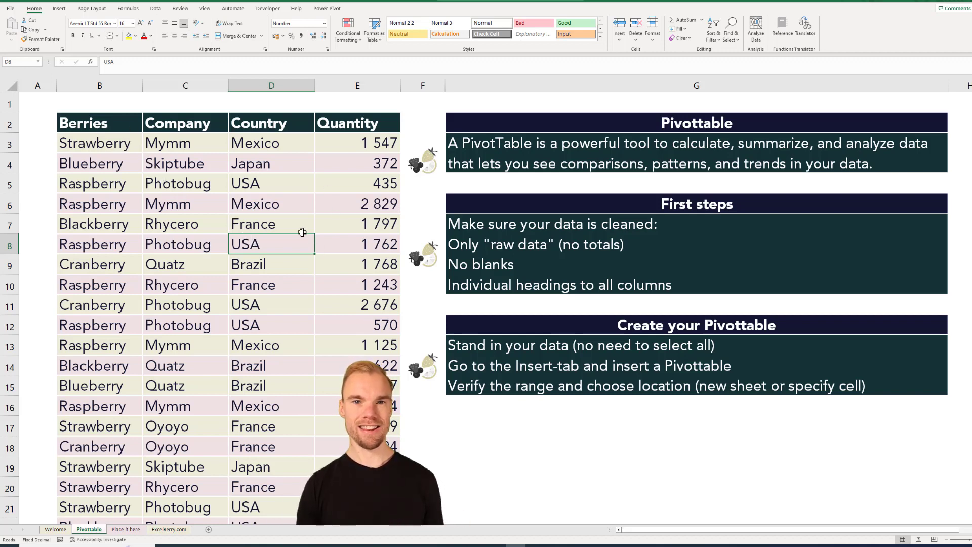
drag(129, 123, 354, 347)
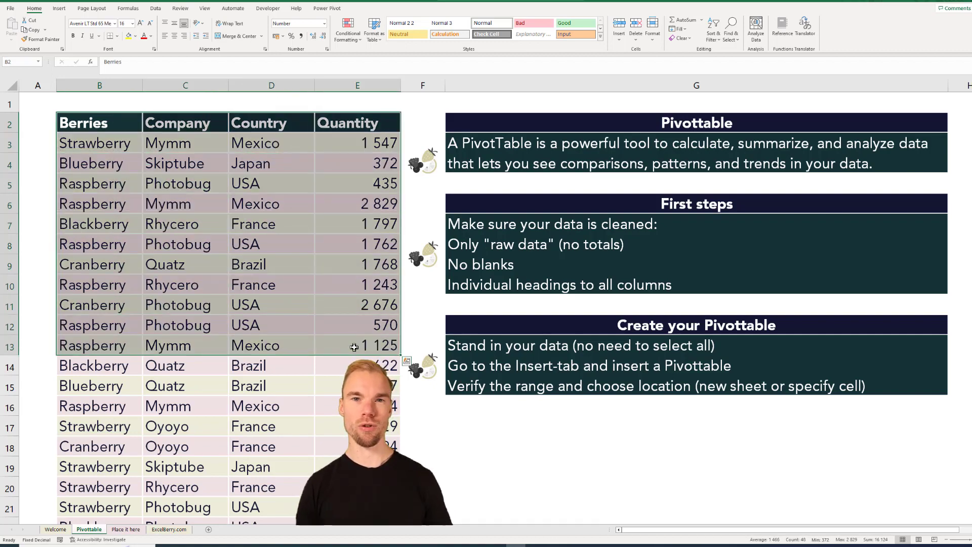
- Insert a PivotTable from Pivottable!$B$2:$E$1002 into the existing worksheet "Place it here" at cell A2
click(258, 262)
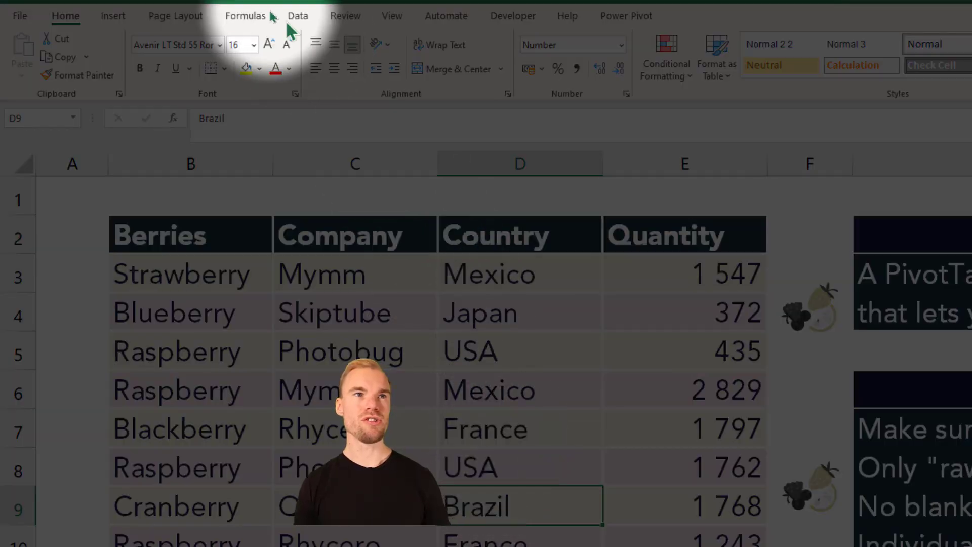
click(118, 20)
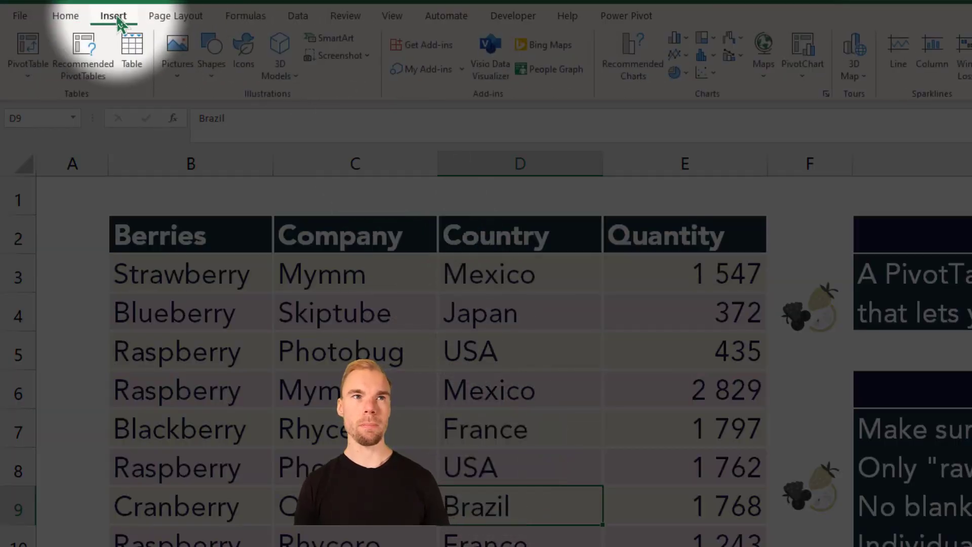
click(29, 45)
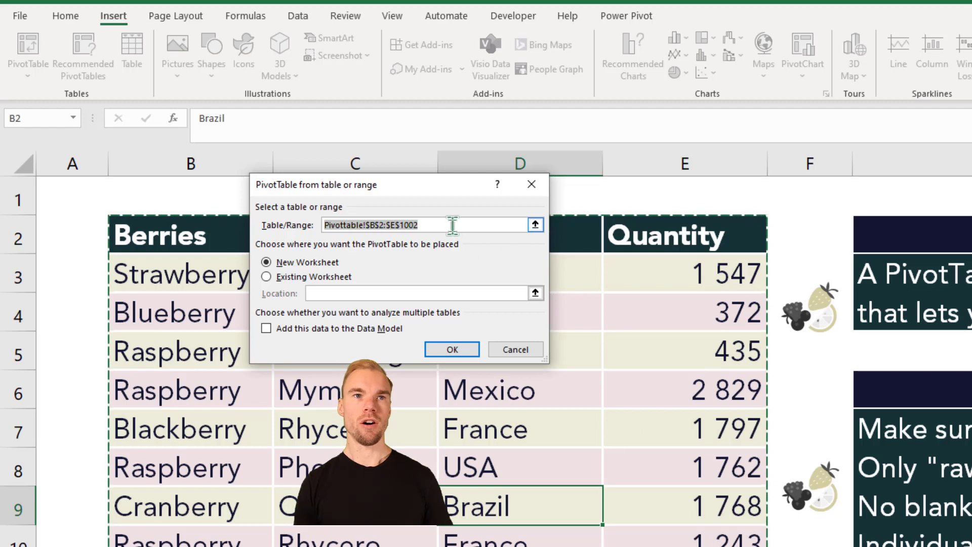
click(326, 225)
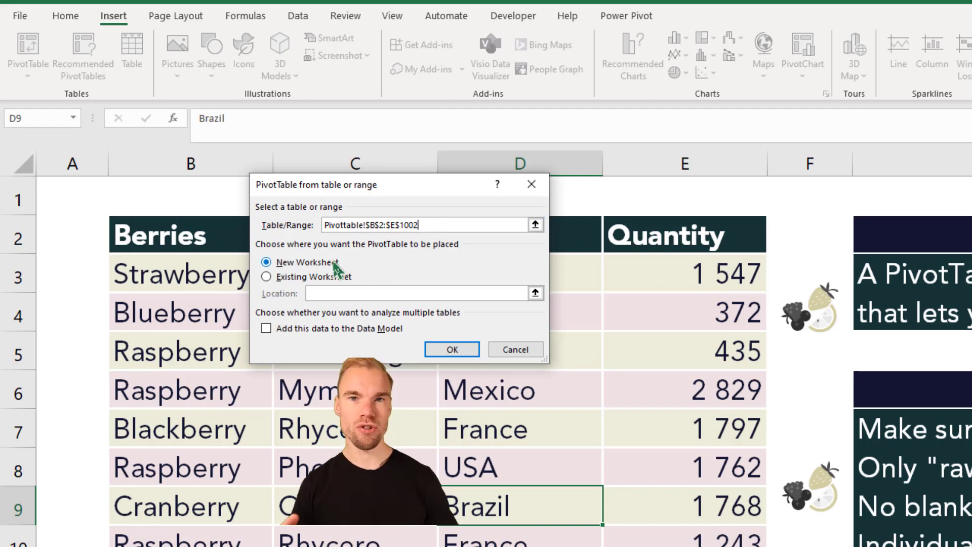
click(324, 277)
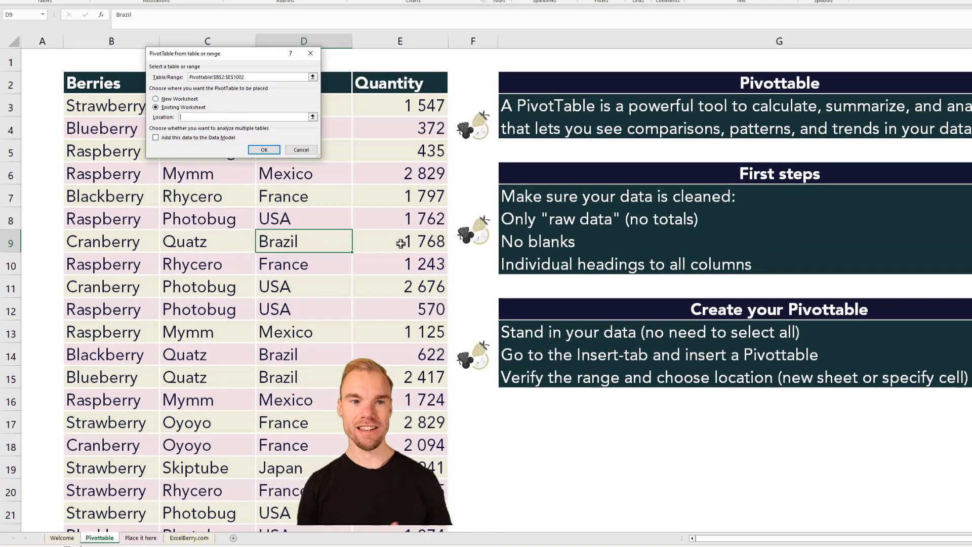
click(141, 538)
click(43, 82)
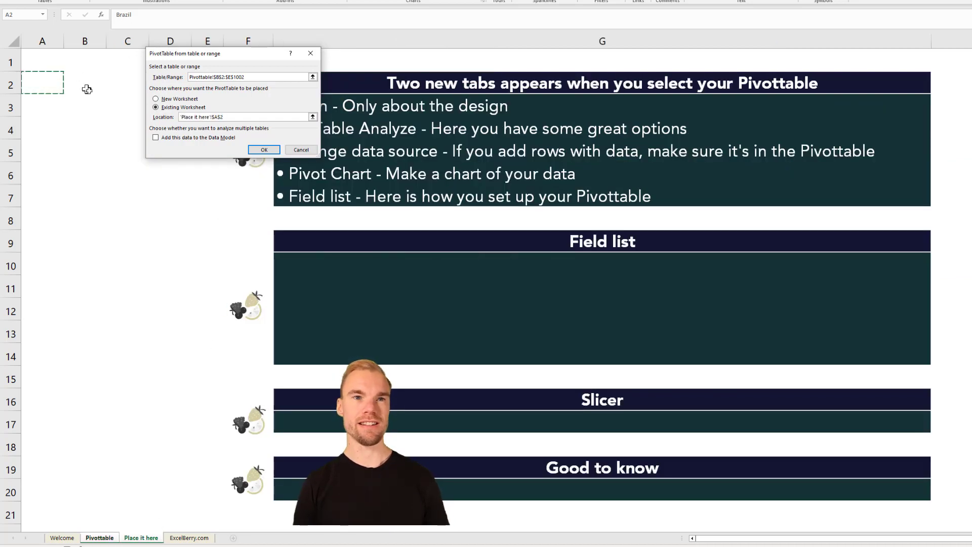
click(263, 149)
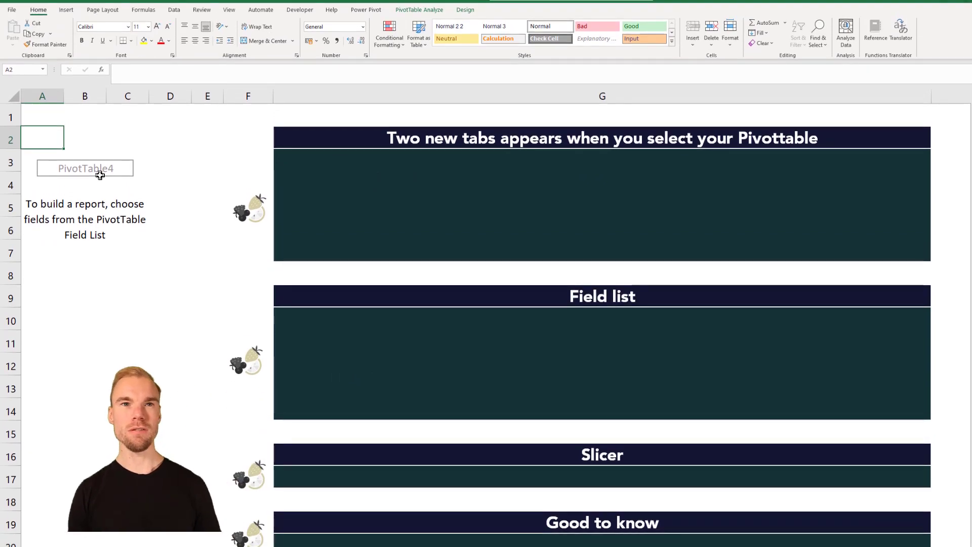
- Reselect the empty pivot table and review its Design and PivotTable Analyze options
click(398, 140)
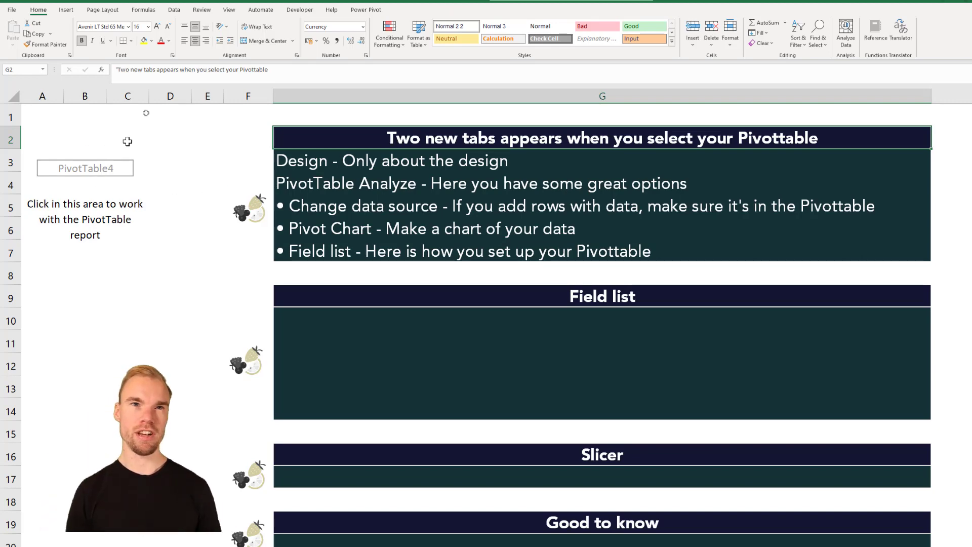
click(74, 163)
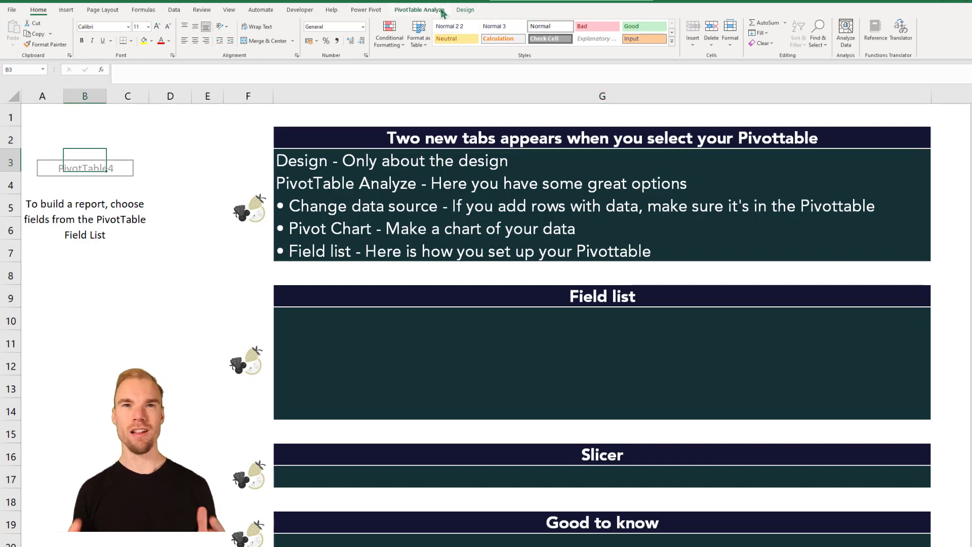
click(465, 11)
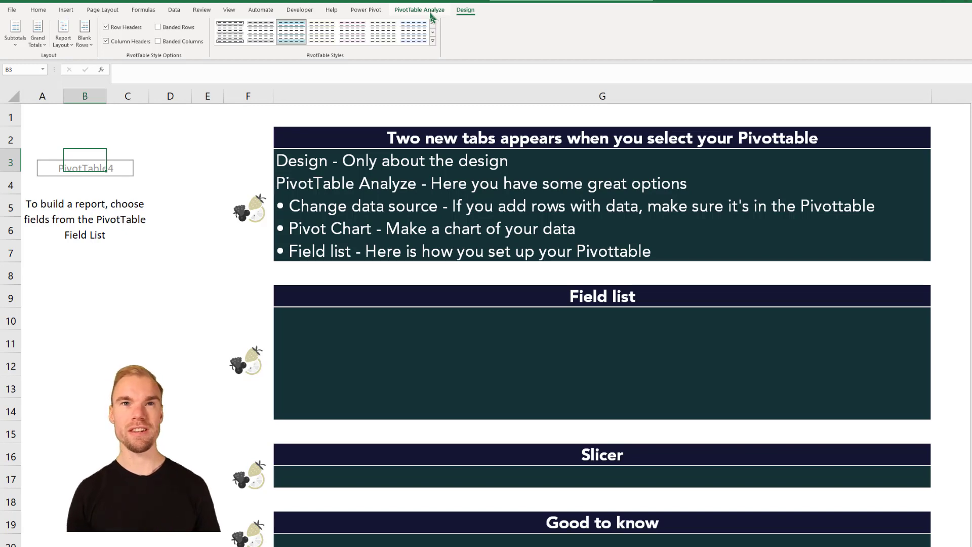
click(432, 11)
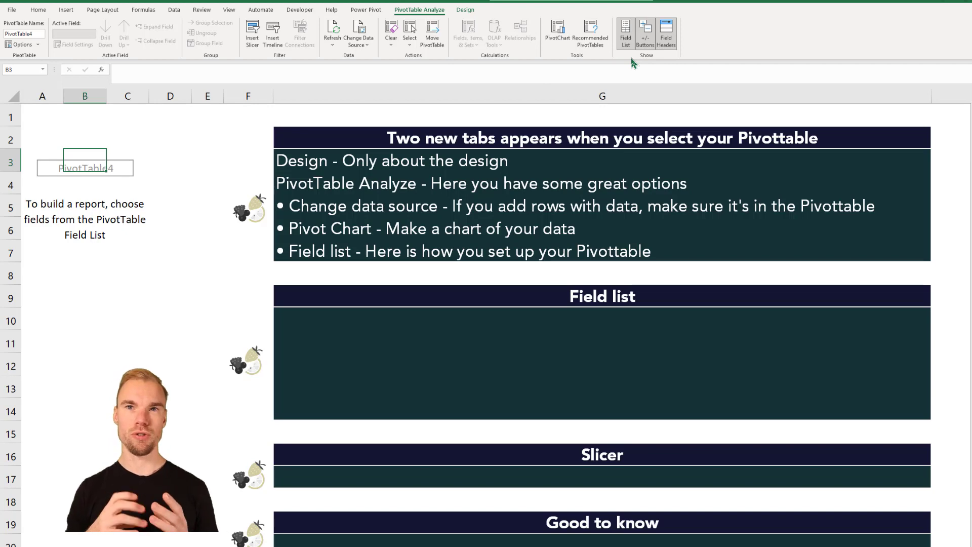
- Toggle the PivotTable field list off and back on
click(626, 40)
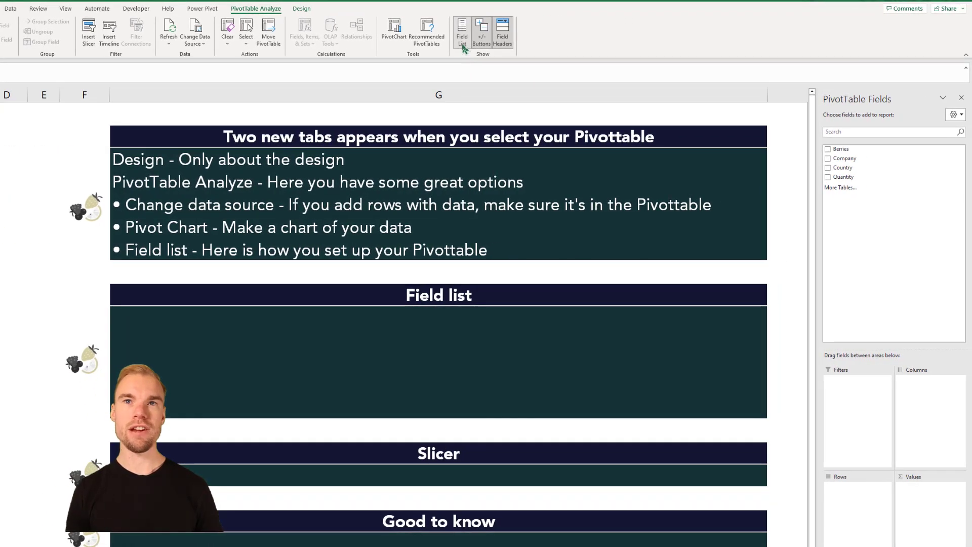
click(464, 44)
click(464, 42)
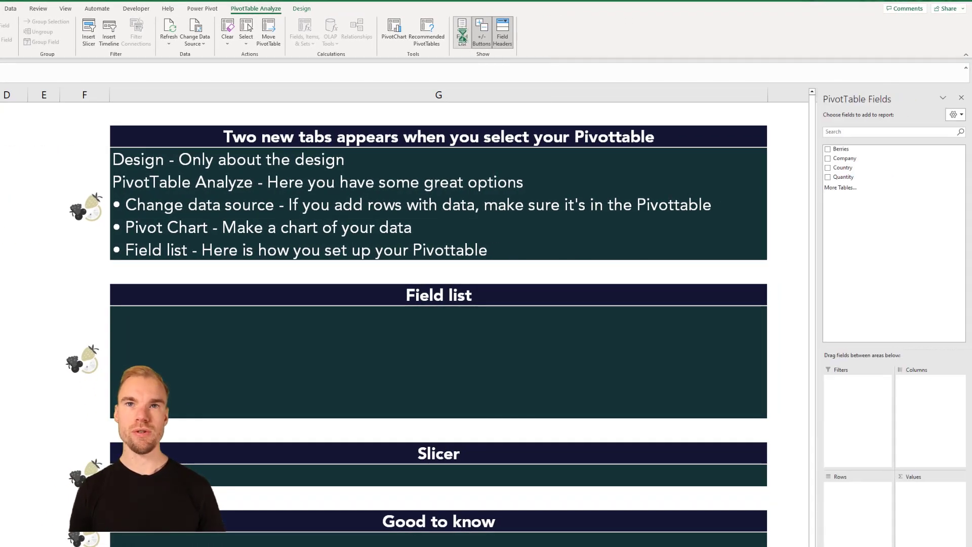
click(465, 41)
click(465, 40)
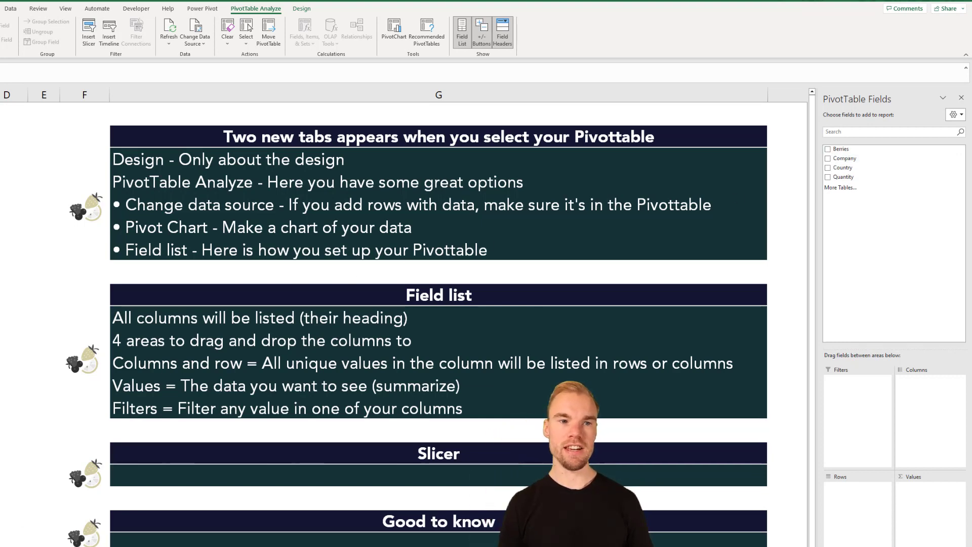
- Review the source column headings on the Pivottable sheet and return to the field list on the "Place it here" sheet
key(ctrl+Page_Up)
drag(0, 138, 87, 138)
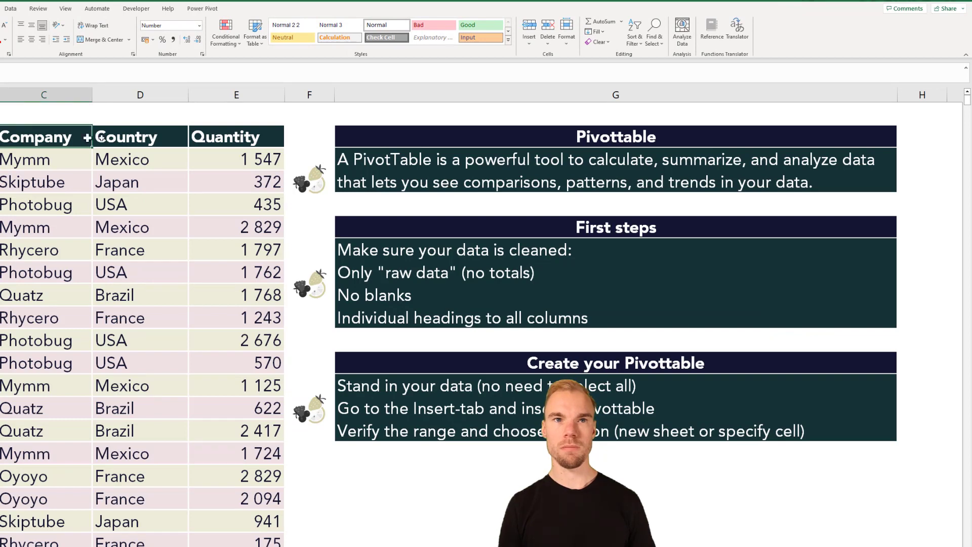
click(225, 138)
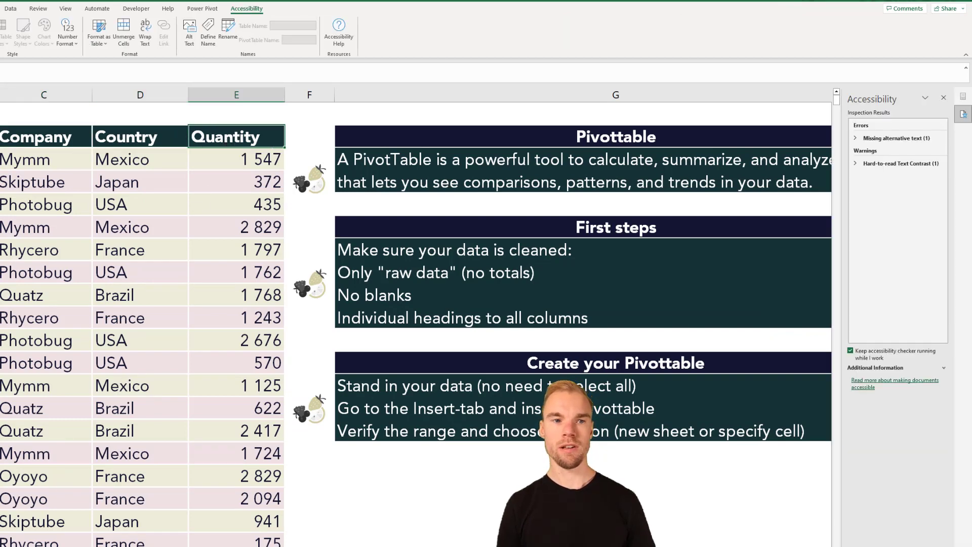
key(ctrl+Page_Down)
click(963, 98)
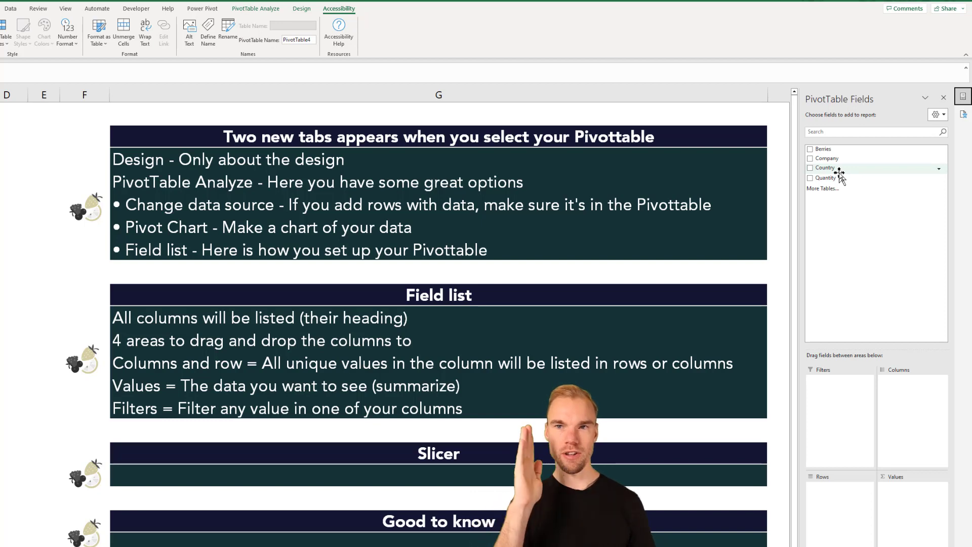
- Add the Berries field to the pivot table's Rows area and Quantity to its Values area
drag(823, 149, 831, 503)
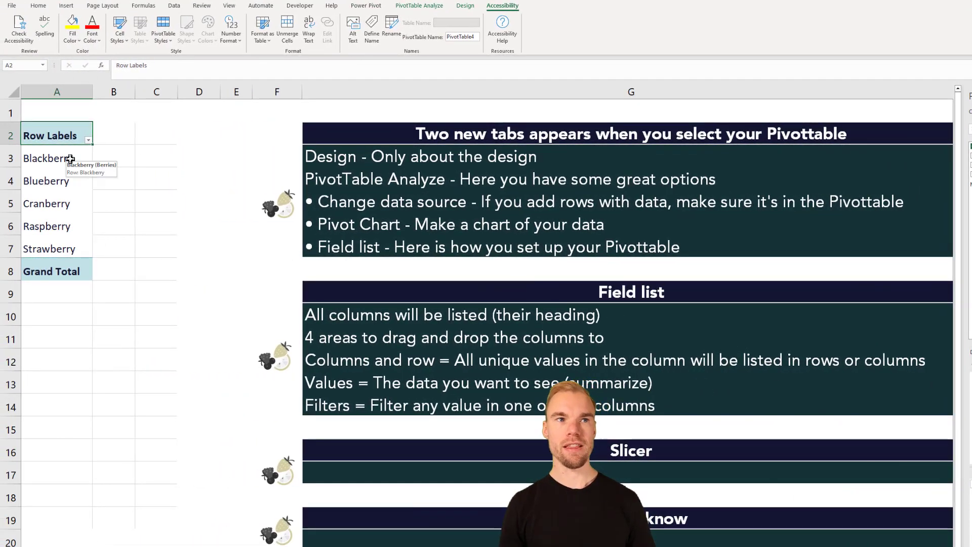
drag(68, 158, 64, 243)
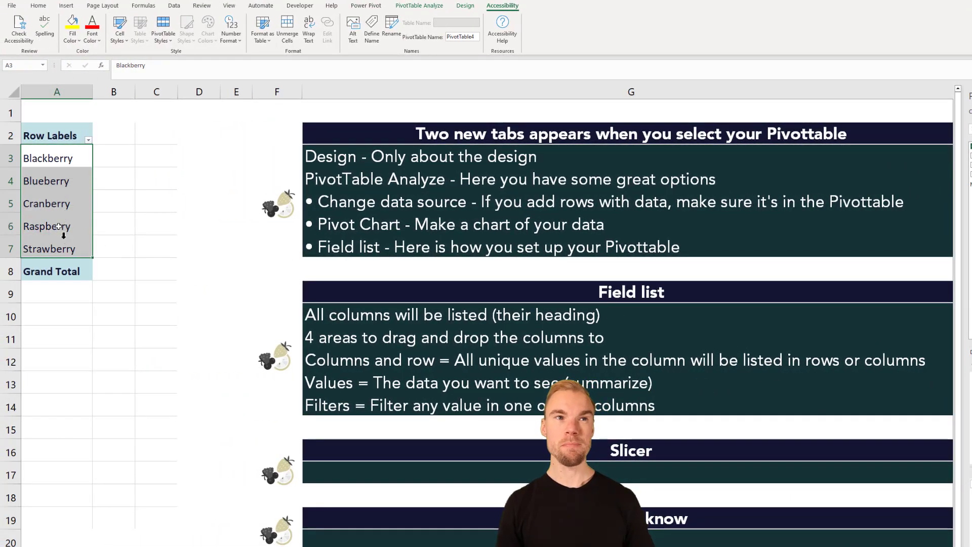
click(57, 164)
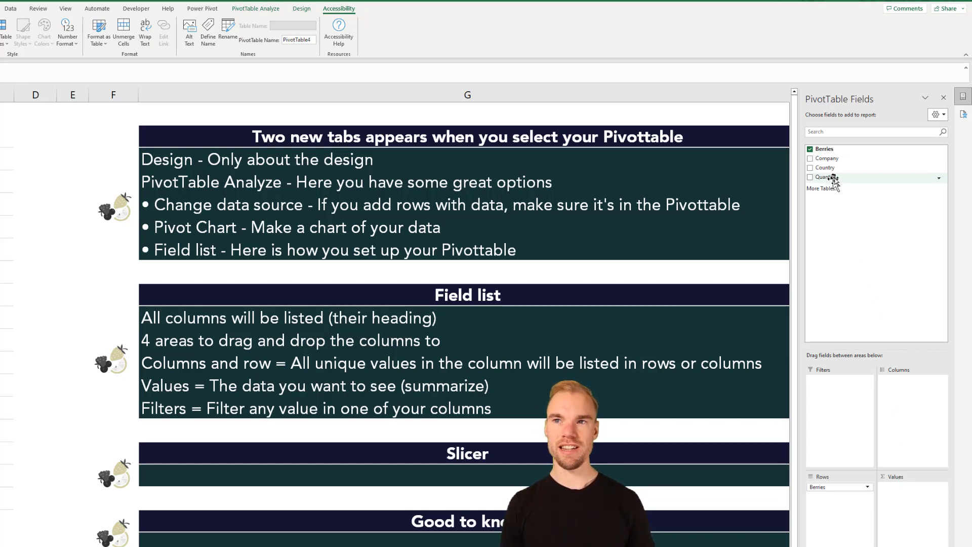
drag(832, 179, 895, 496)
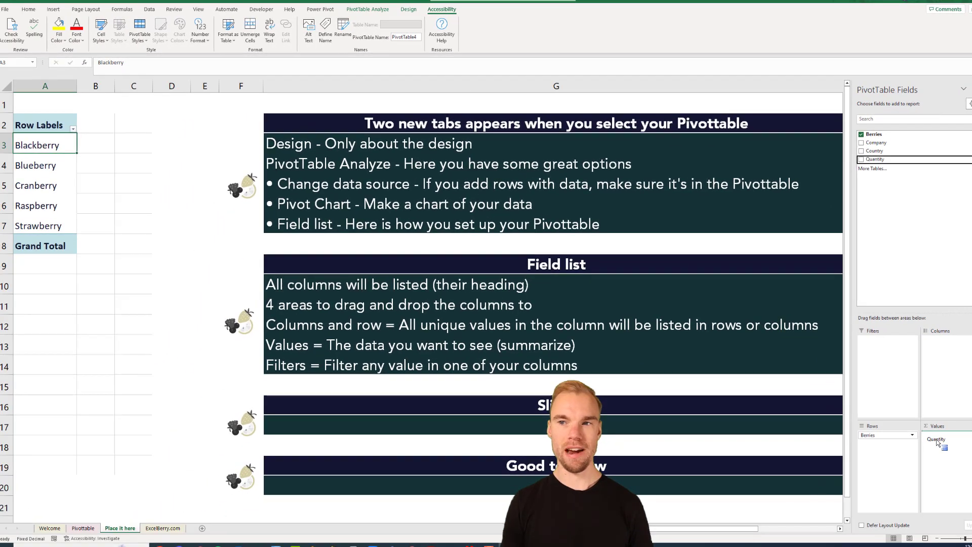
drag(937, 443, 937, 443)
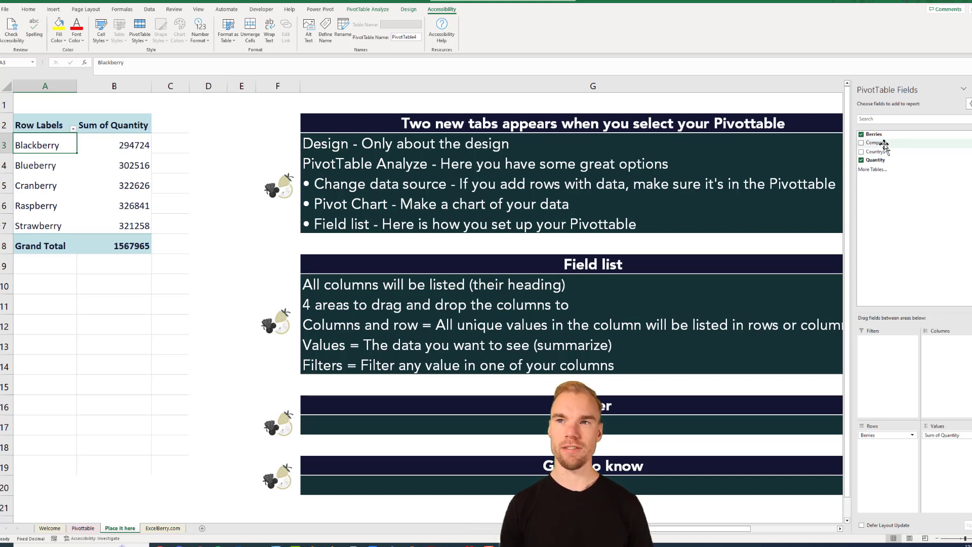
- Add Company to the pivot table's Filters area and filter the report to Quatz
drag(883, 147, 892, 365)
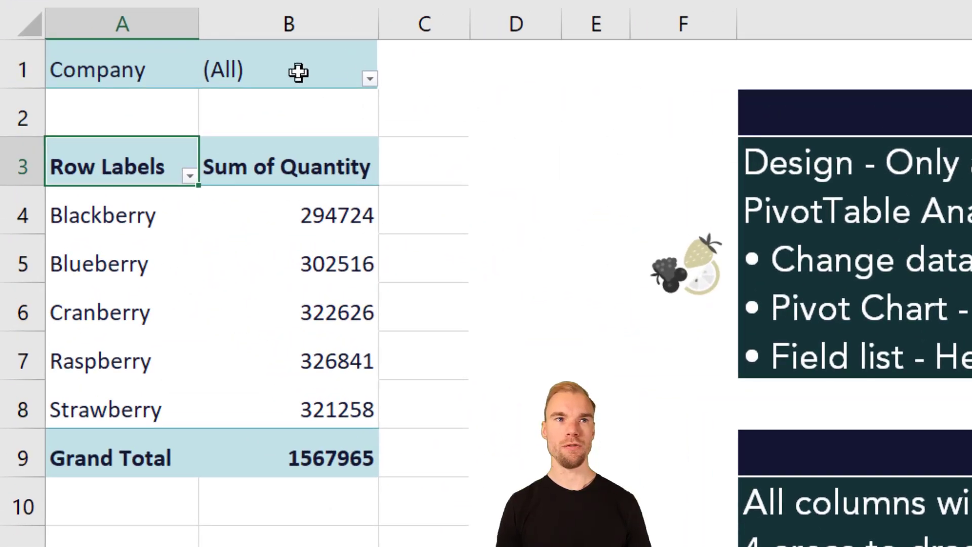
click(116, 101)
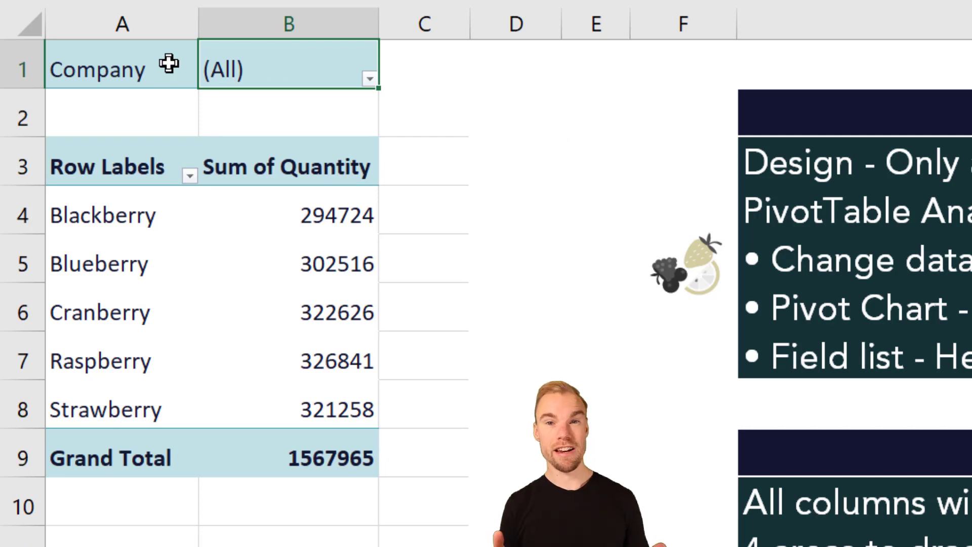
click(369, 78)
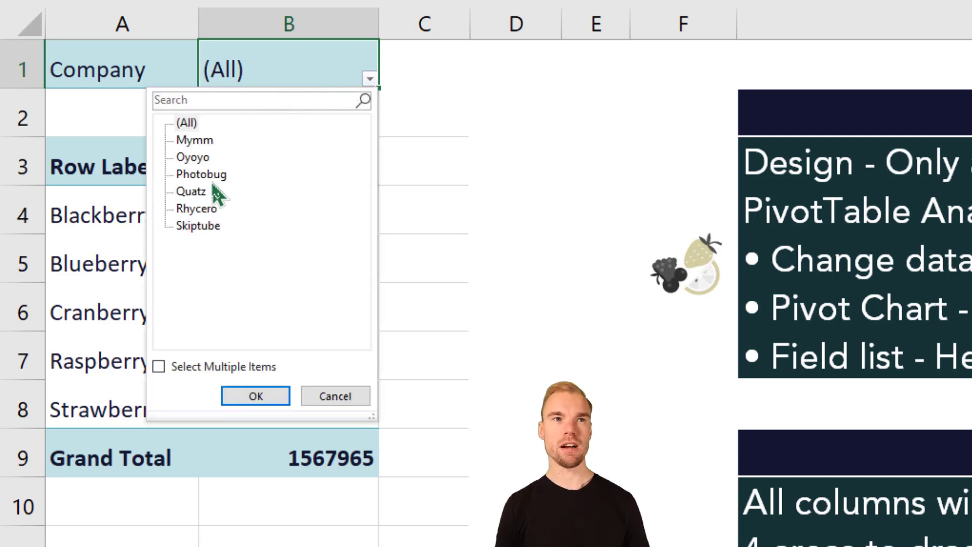
click(197, 192)
drag(258, 398, 209, 228)
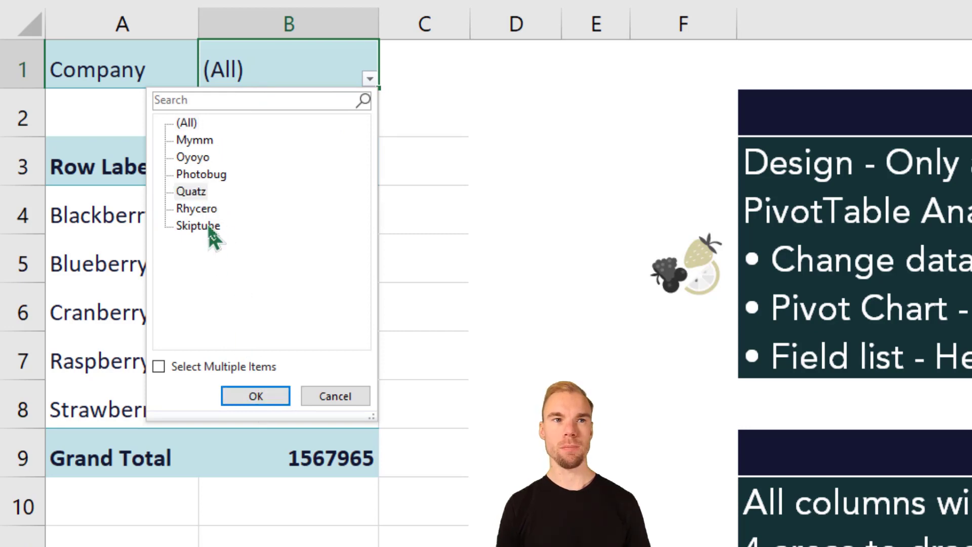
click(253, 397)
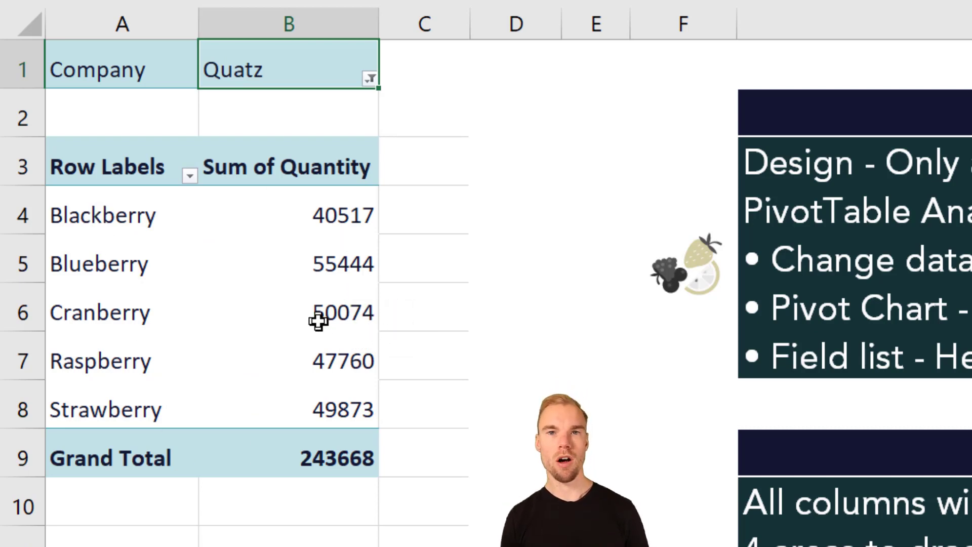
- Allow multiple items in the Company report filter, and move the Company field from Filters to Rows beneath Berries
mouse_move(358, 311)
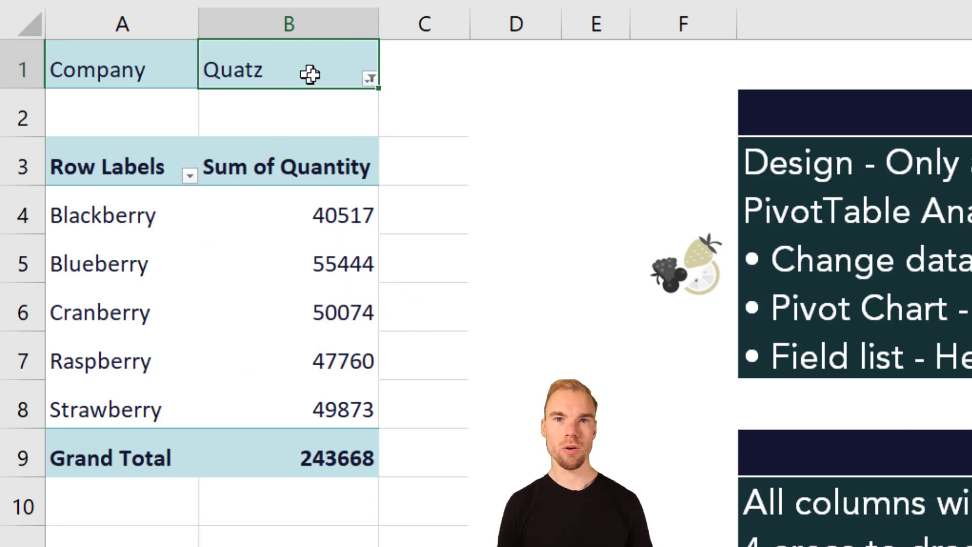
click(371, 78)
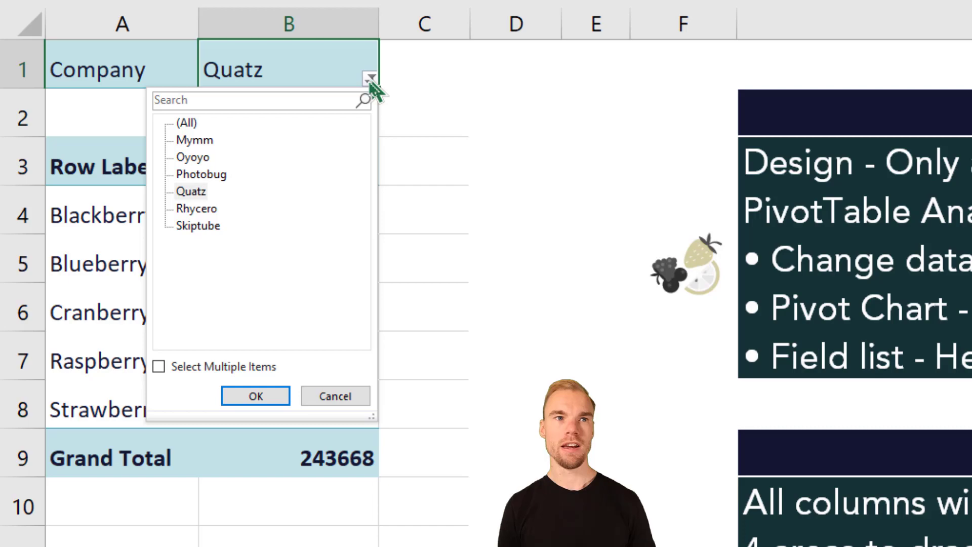
click(158, 366)
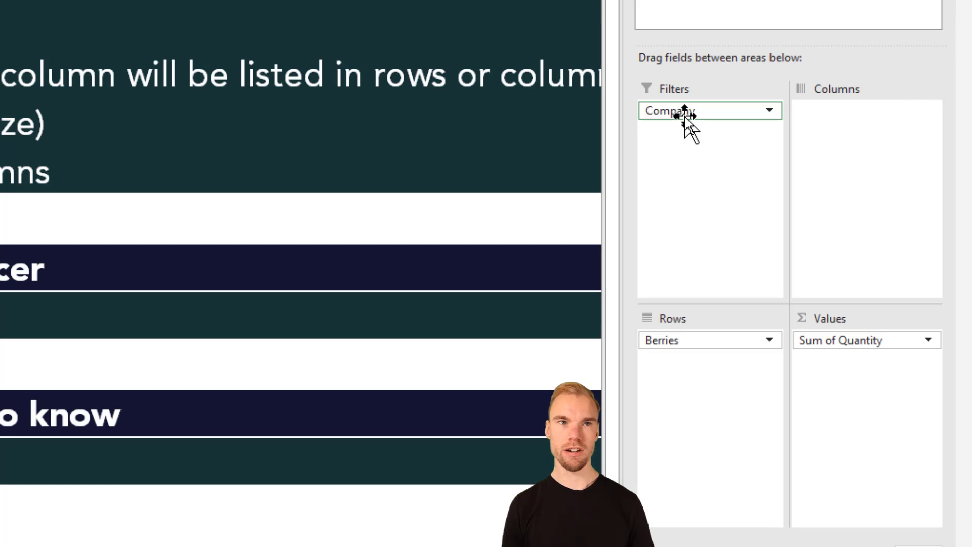
drag(684, 115, 694, 374)
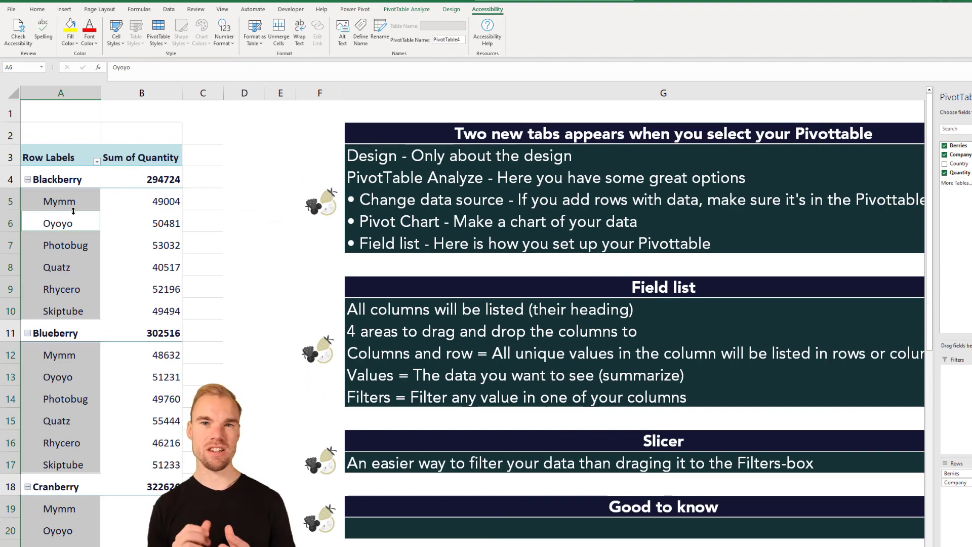
- Insert a slicer for the Country field and place it beside the pivot table over columns C to F
click(76, 177)
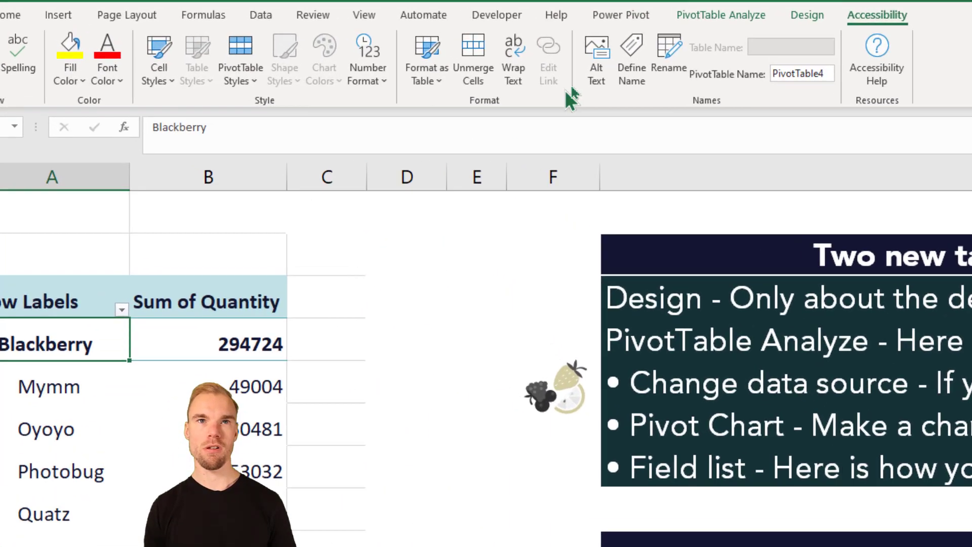
click(718, 19)
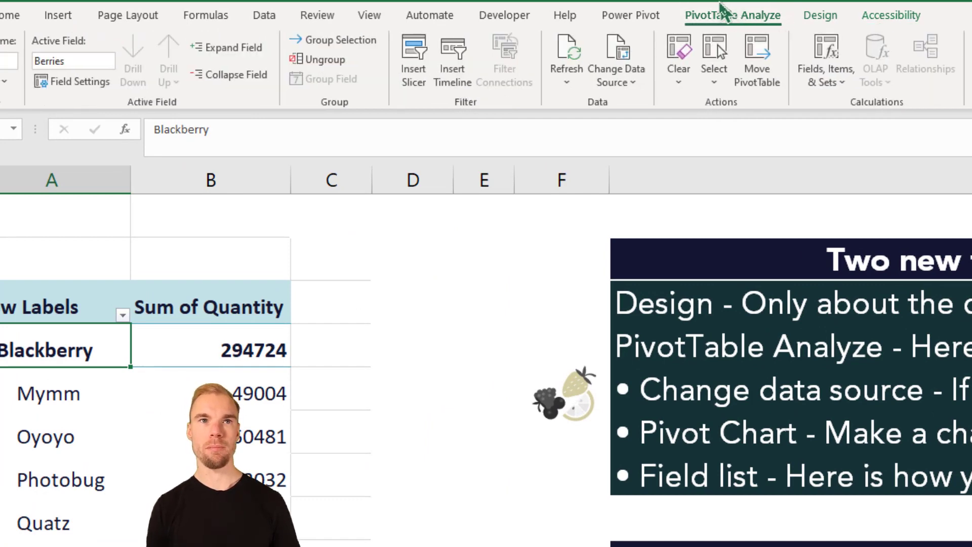
click(416, 81)
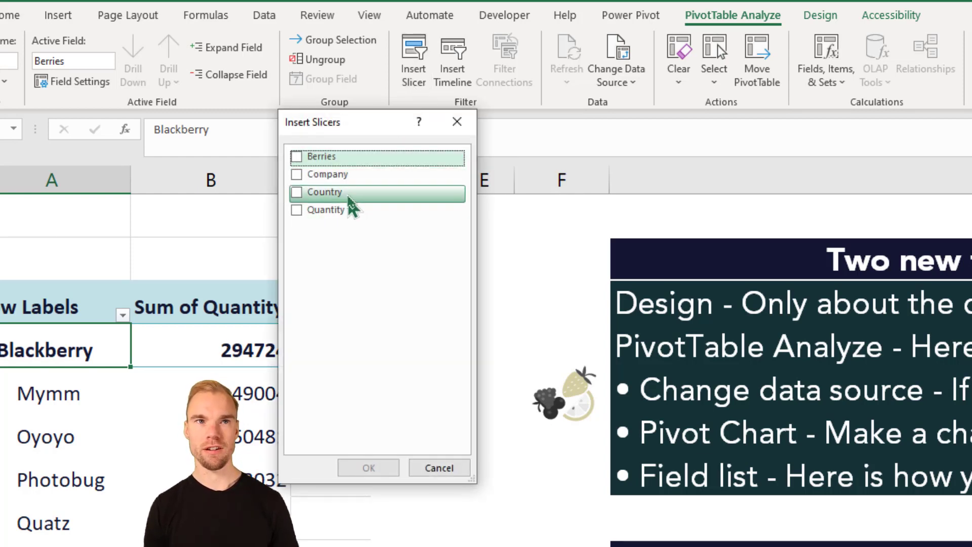
click(302, 196)
click(372, 467)
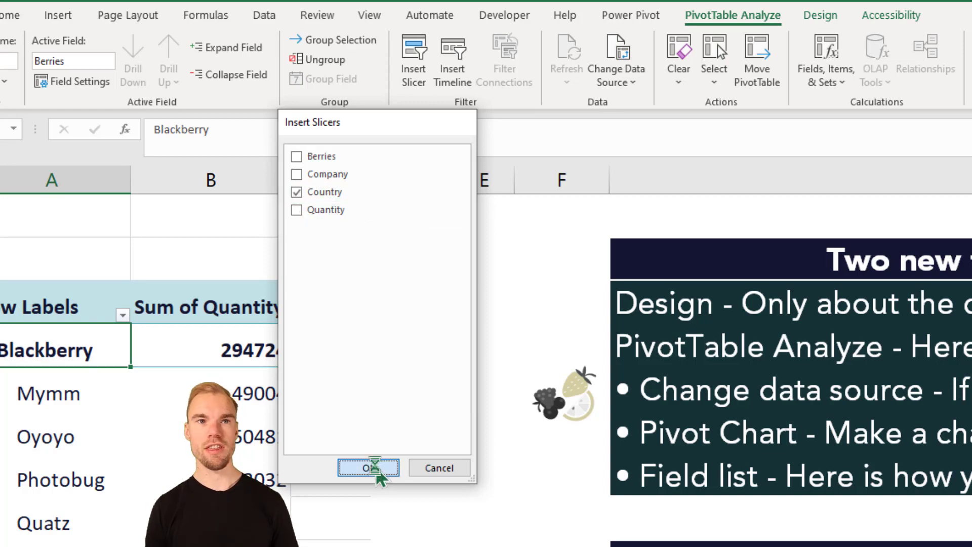
drag(758, 493, 348, 308)
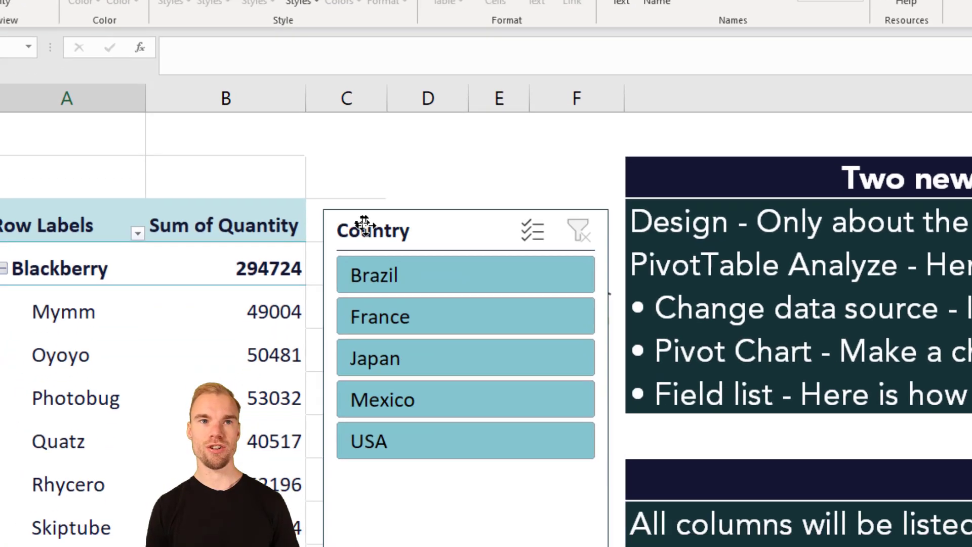
drag(365, 226, 360, 224)
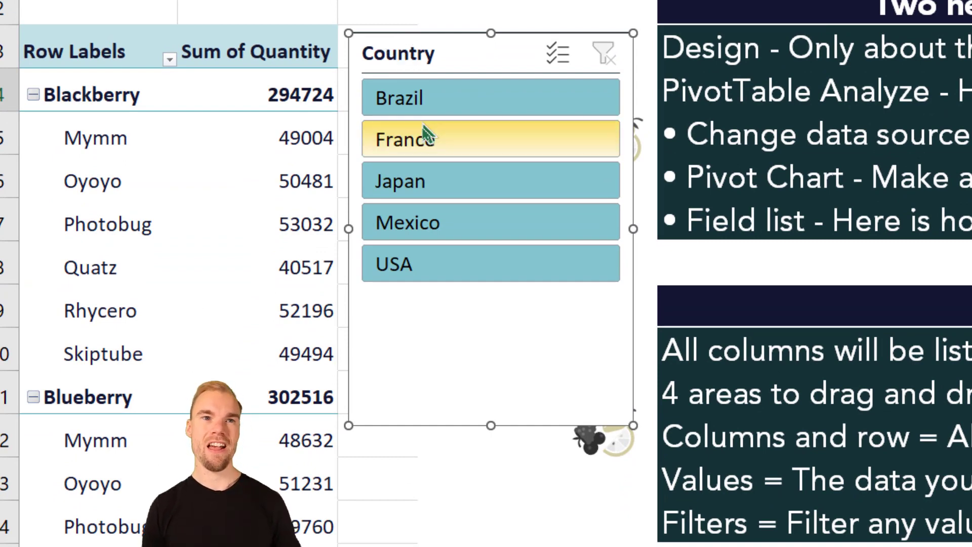
- Filter the pivot table to France with the Country slicer
click(514, 152)
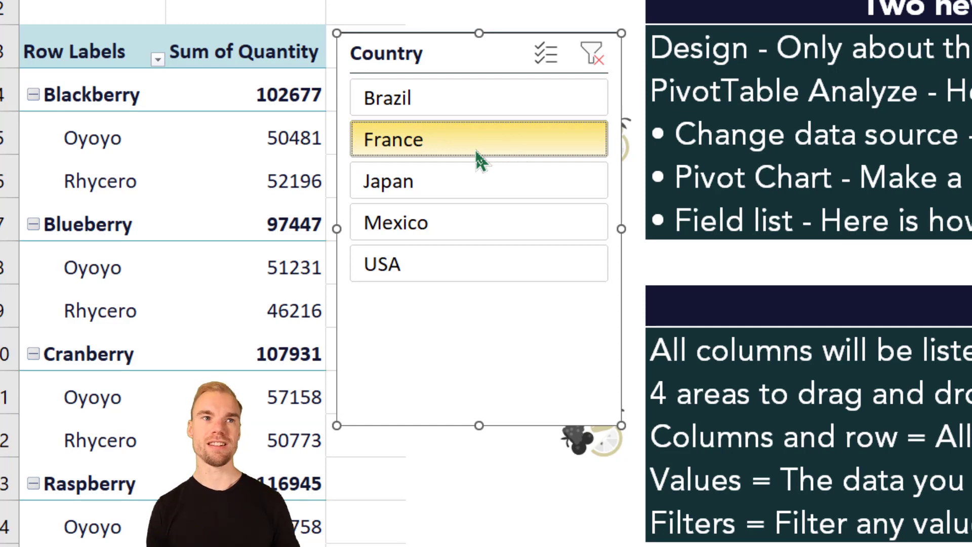
click(101, 97)
click(104, 138)
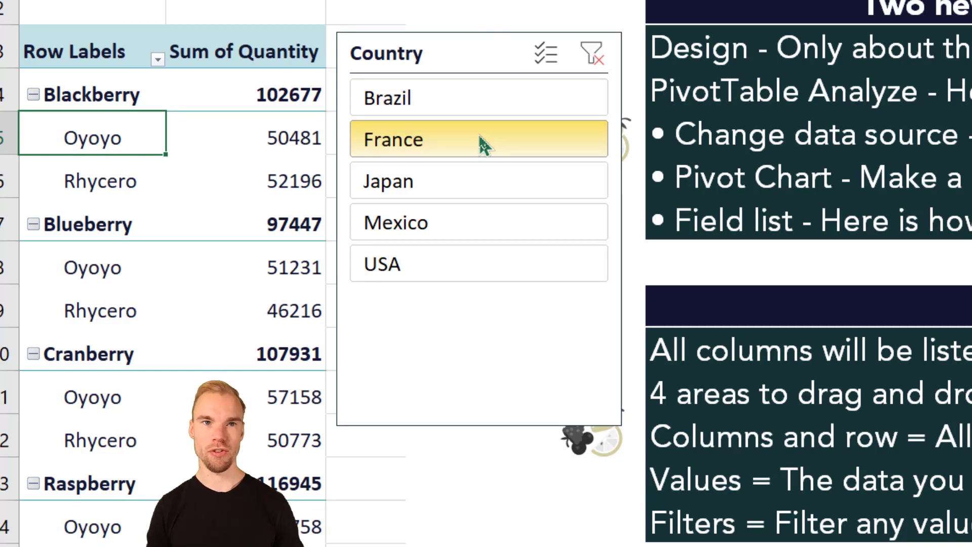
- Turn on multi-select in the Country slicer, add Japan, Mexico and USA to the selection, and clear the slicer's filter
click(542, 59)
click(508, 180)
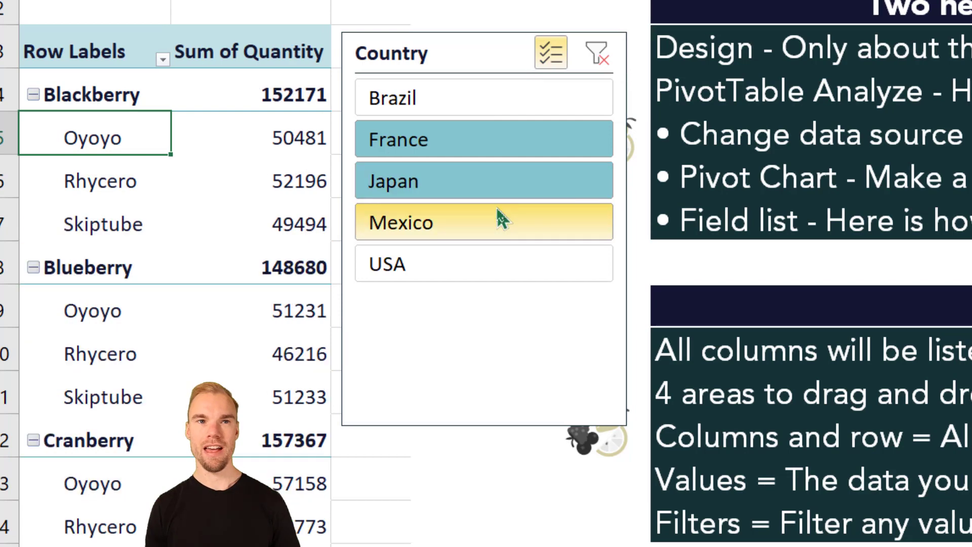
click(497, 208)
click(490, 261)
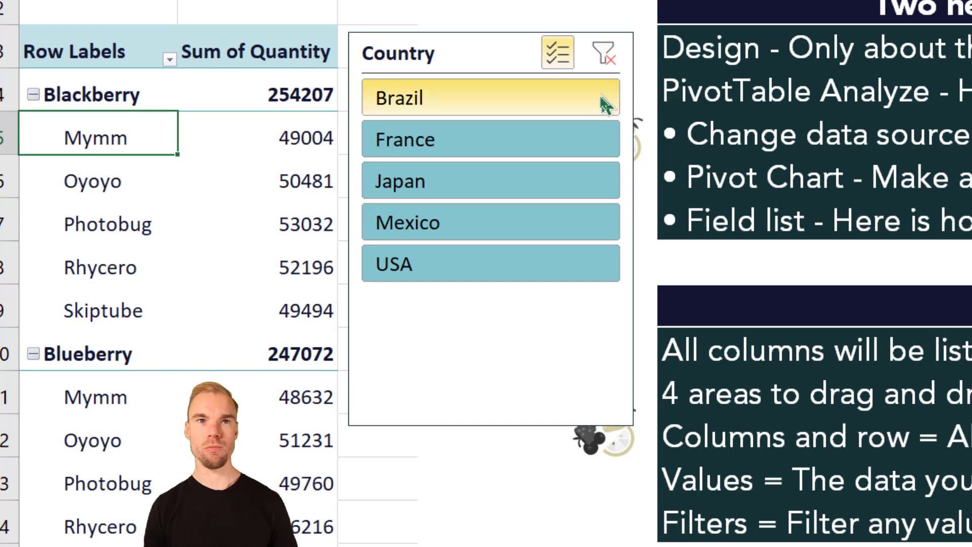
click(608, 60)
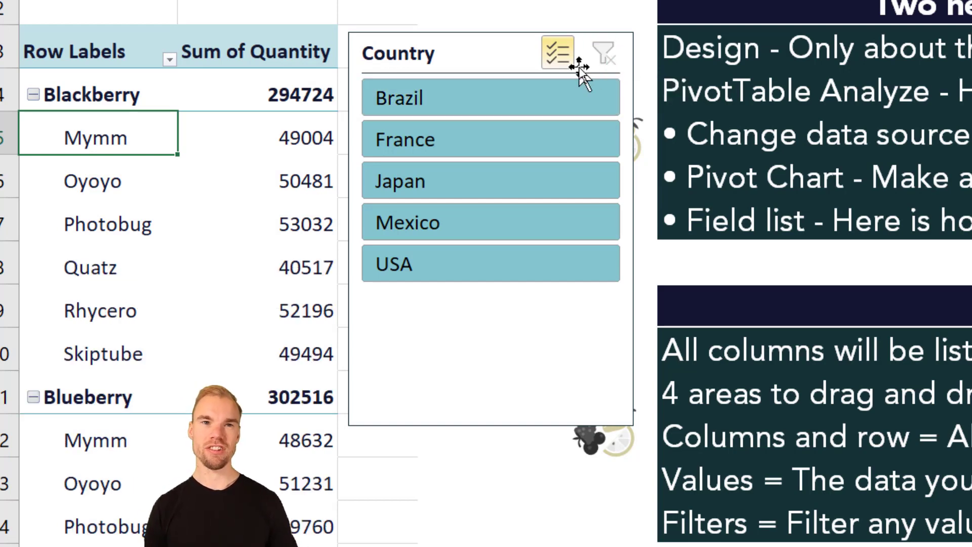
- Check which PivotTable reports are connected to the Country slicer
right_click(499, 59)
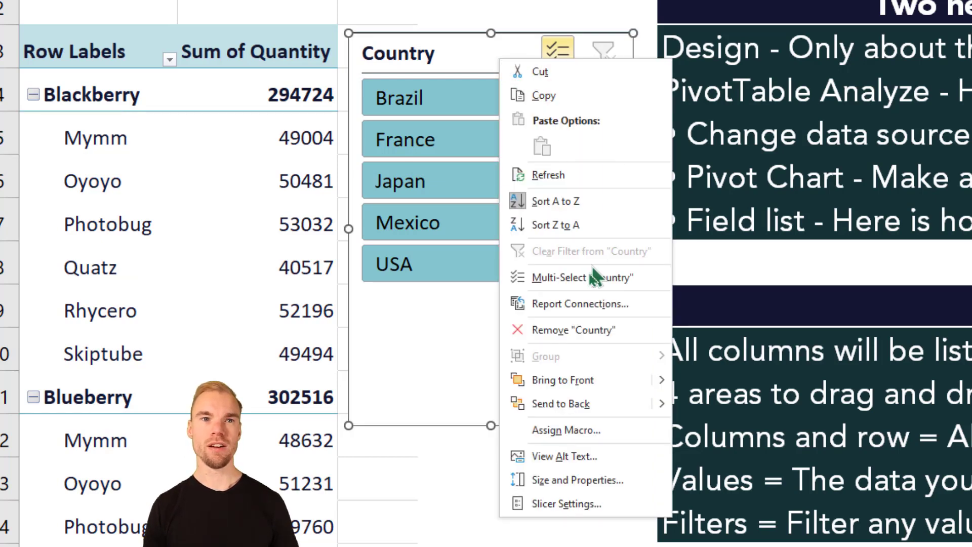
click(584, 304)
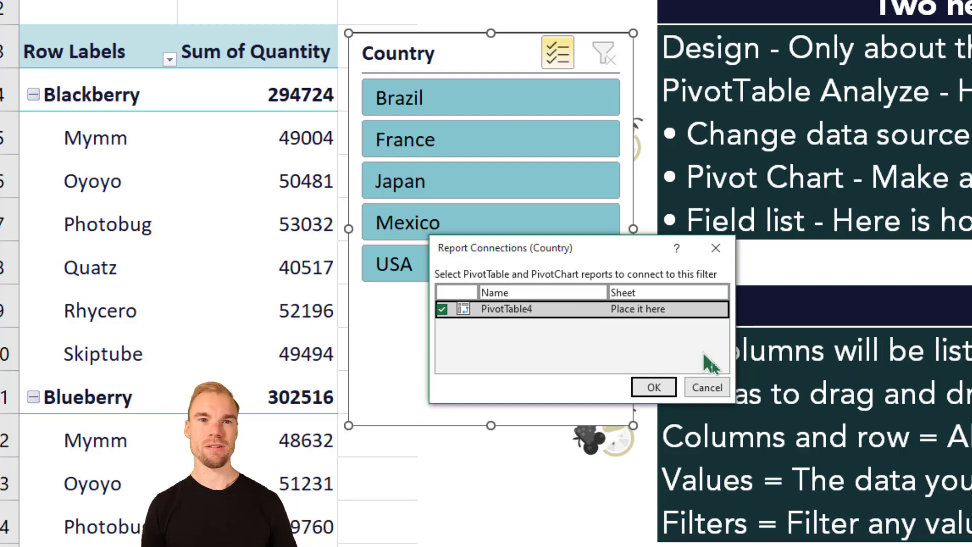
click(721, 388)
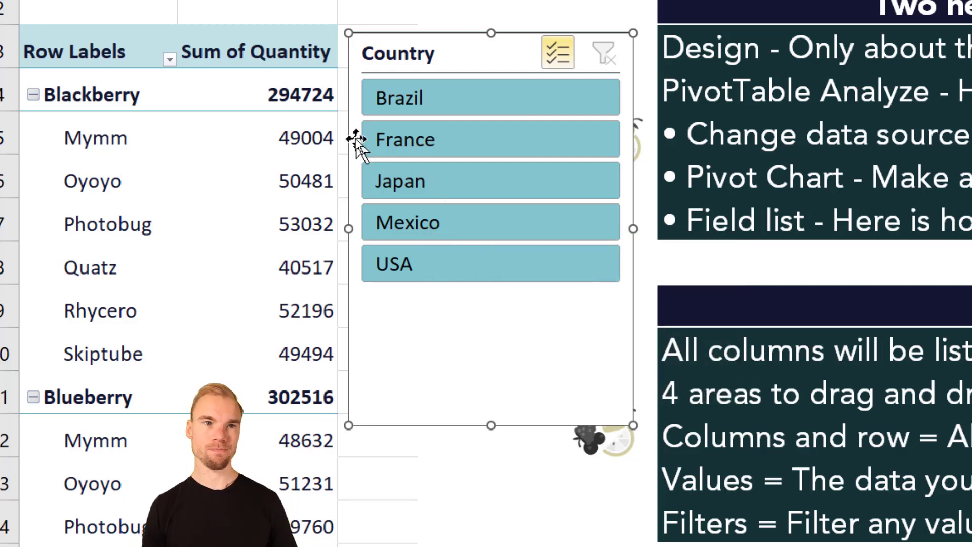
- Move Company above Berries in the Rows area so the berries are nested under each company
click(321, 137)
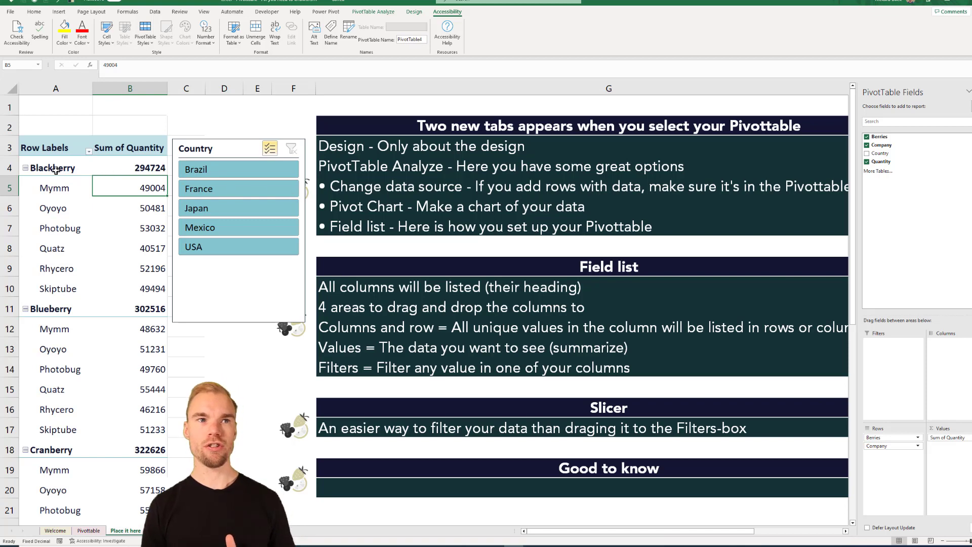
drag(56, 169, 61, 282)
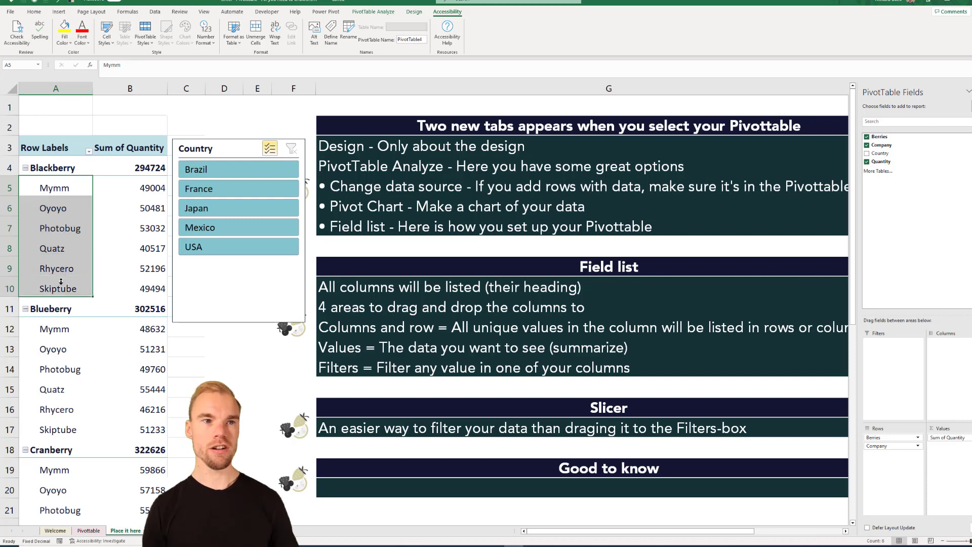
click(58, 306)
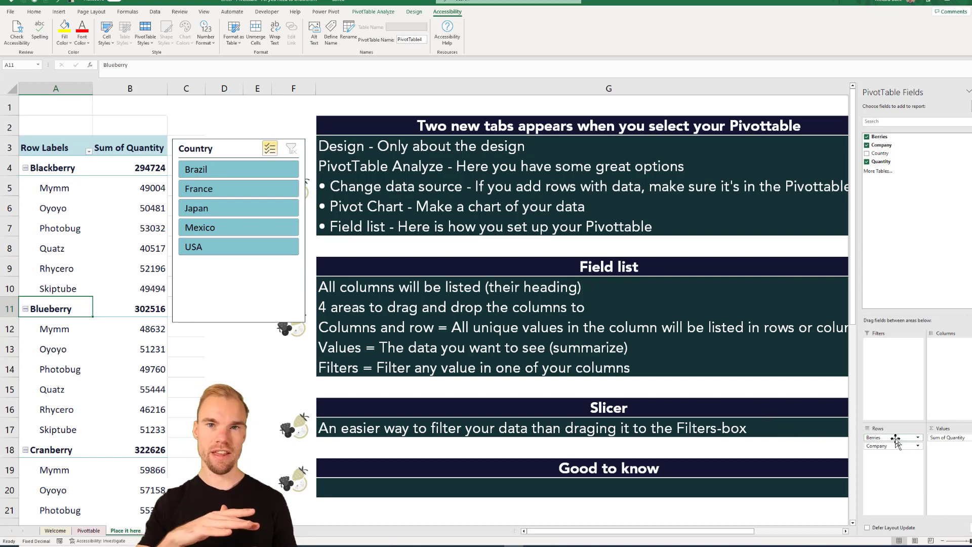
drag(895, 445, 891, 437)
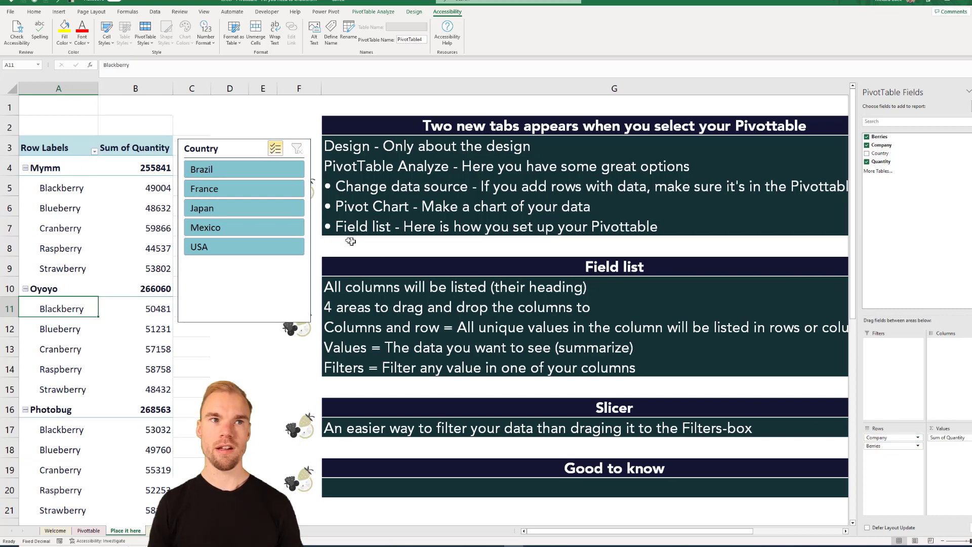
click(65, 169)
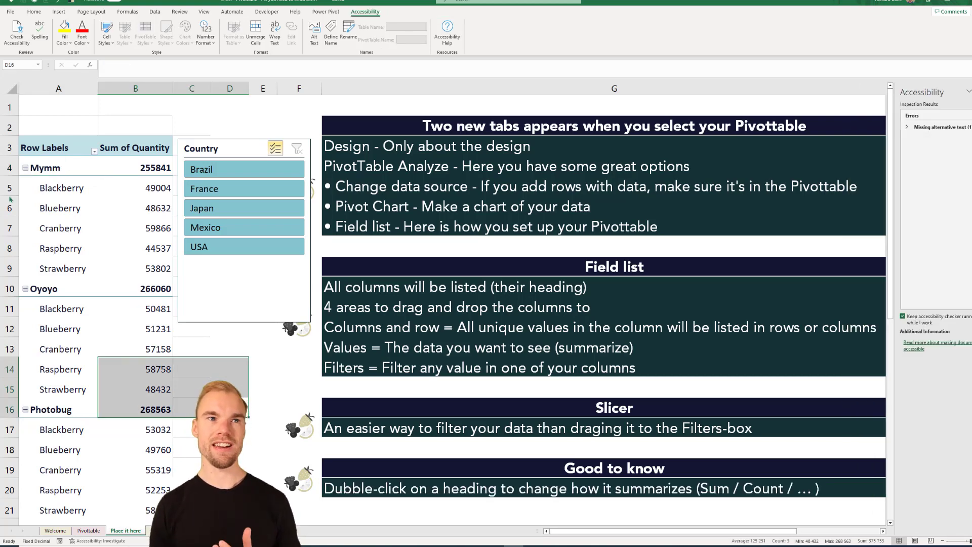
- Summarize the pivot table's Quantity values by Count instead of Sum, with the custom name Count of Quantity
click(65, 148)
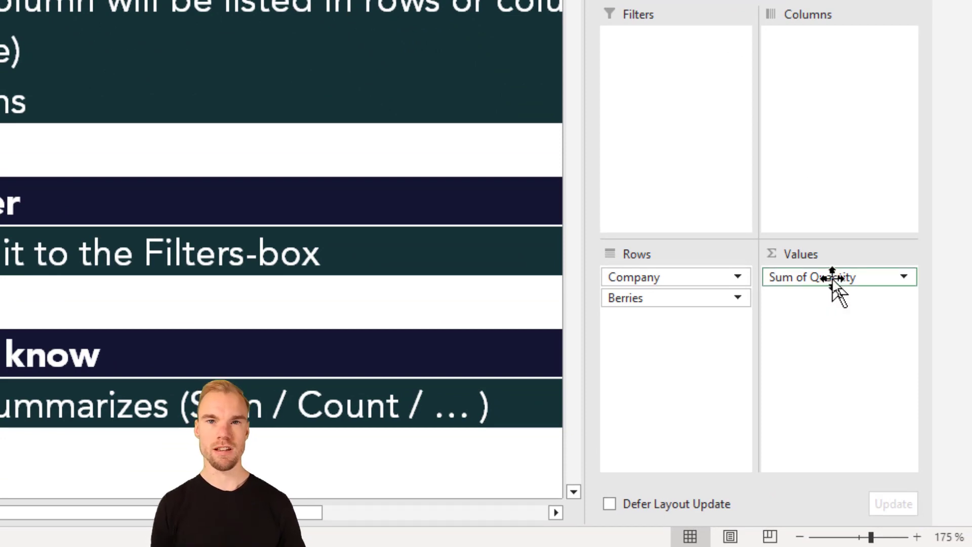
click(835, 279)
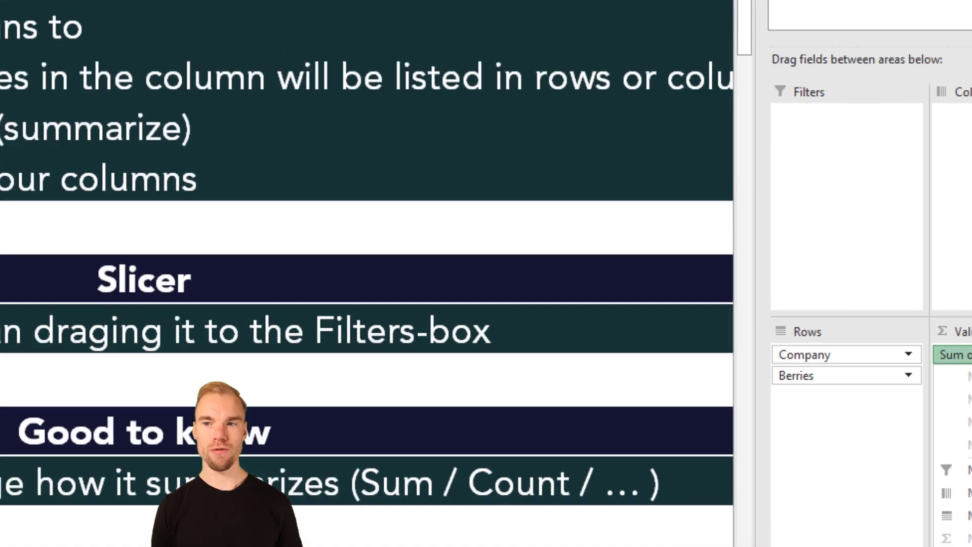
click(971, 546)
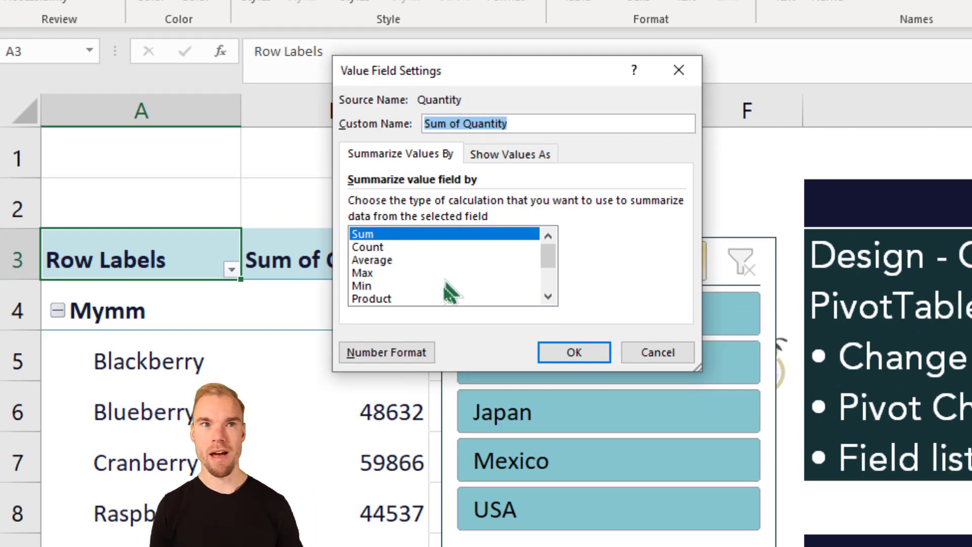
click(431, 247)
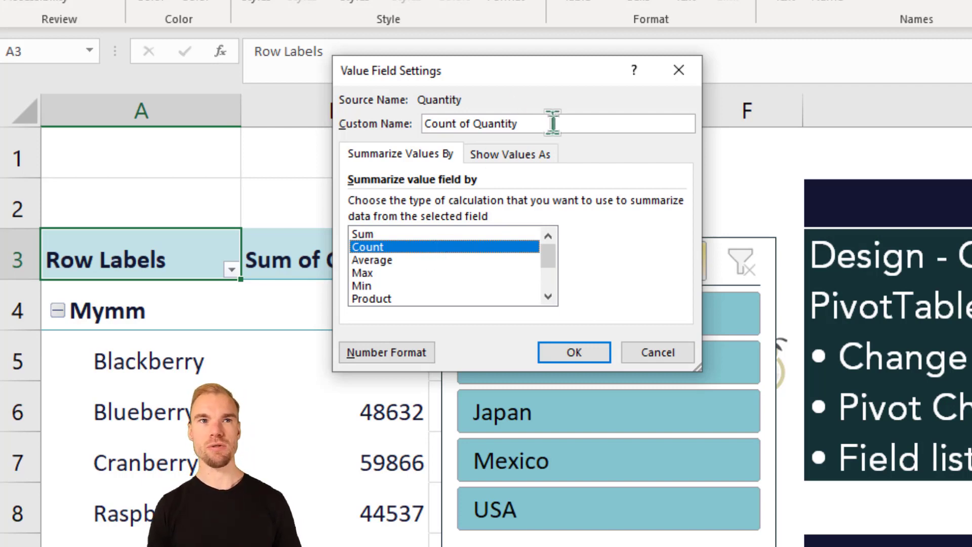
drag(553, 124, 433, 109)
drag(478, 76, 649, 81)
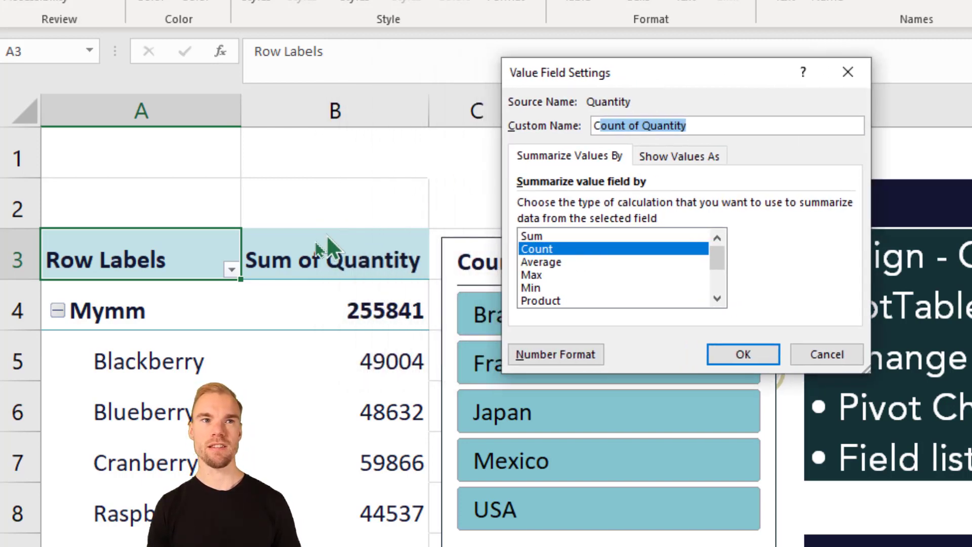
click(687, 125)
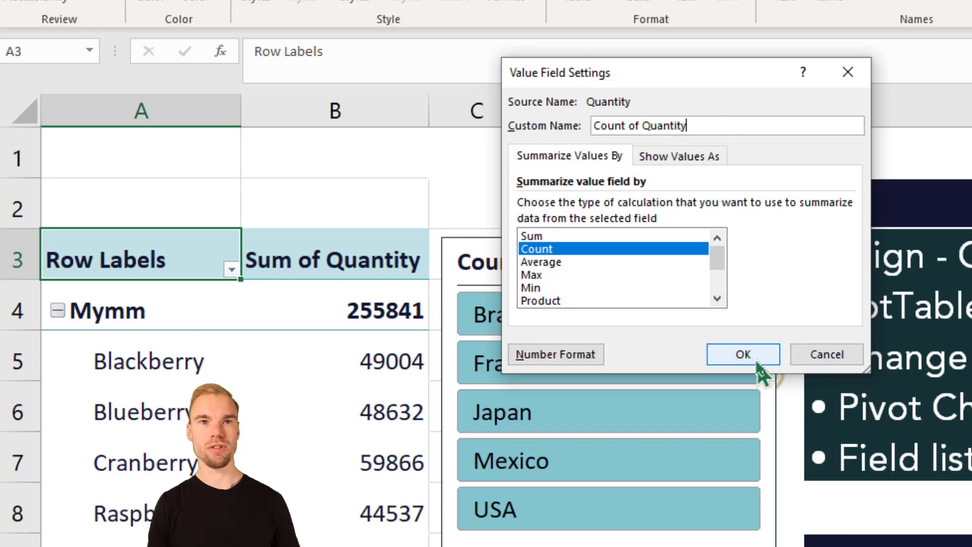
click(740, 355)
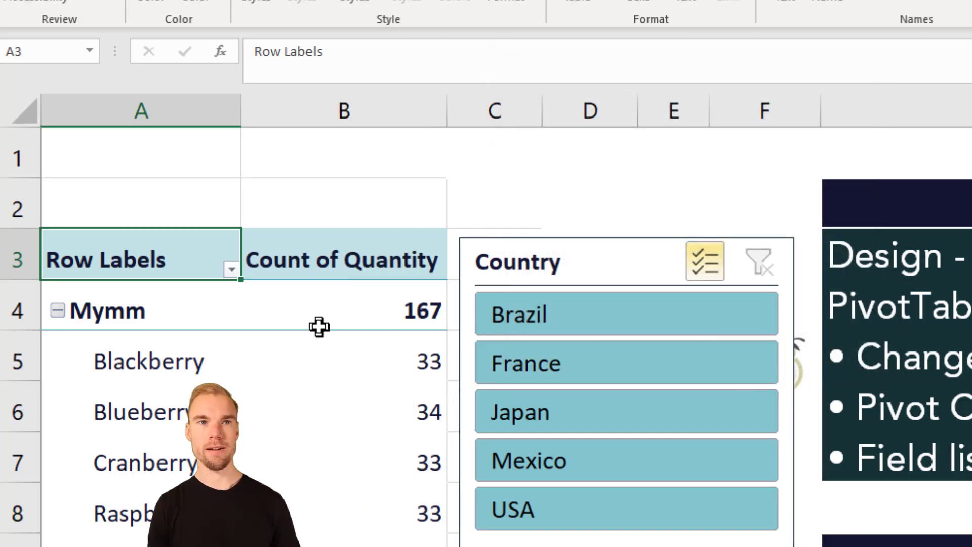
- Open the value field settings for the Count of Quantity heading in cell B3
click(355, 350)
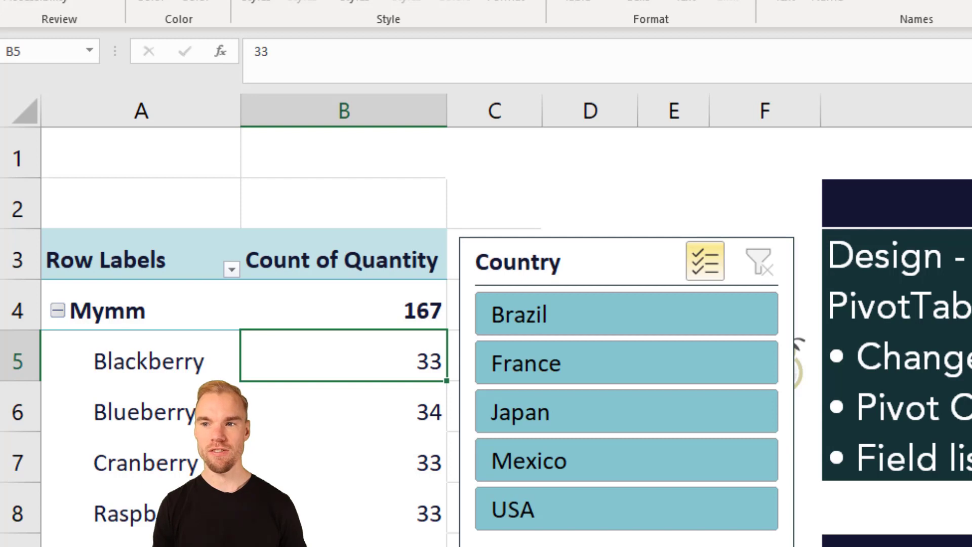
click(410, 253)
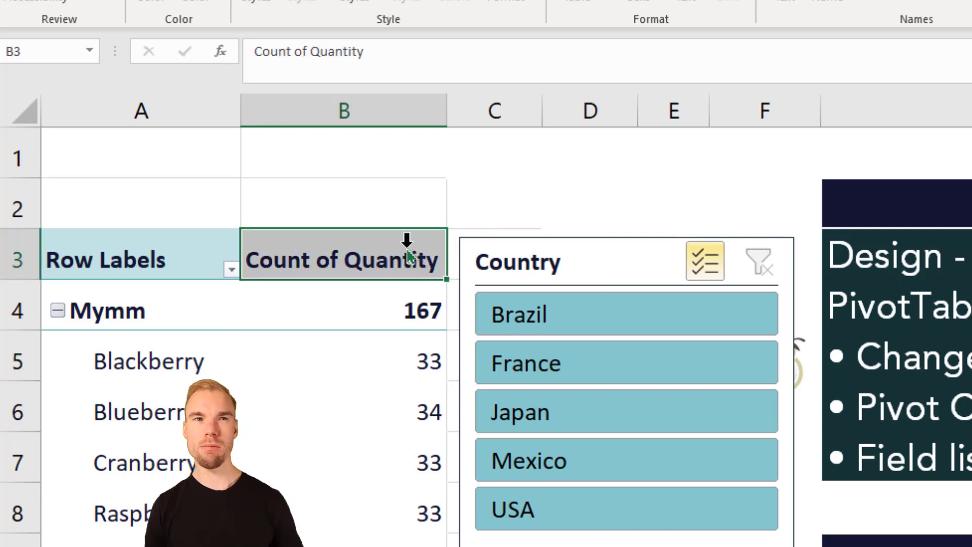
double_click(325, 255)
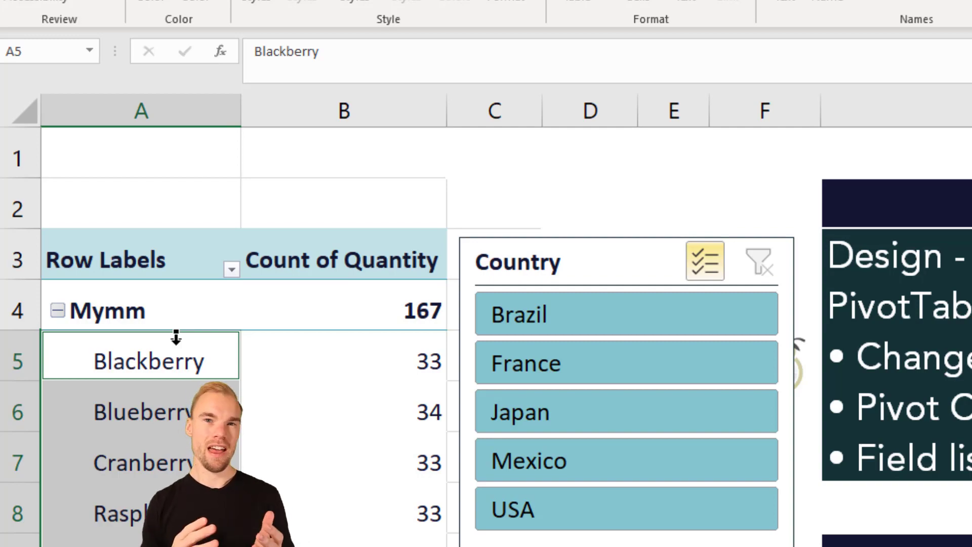
click(160, 414)
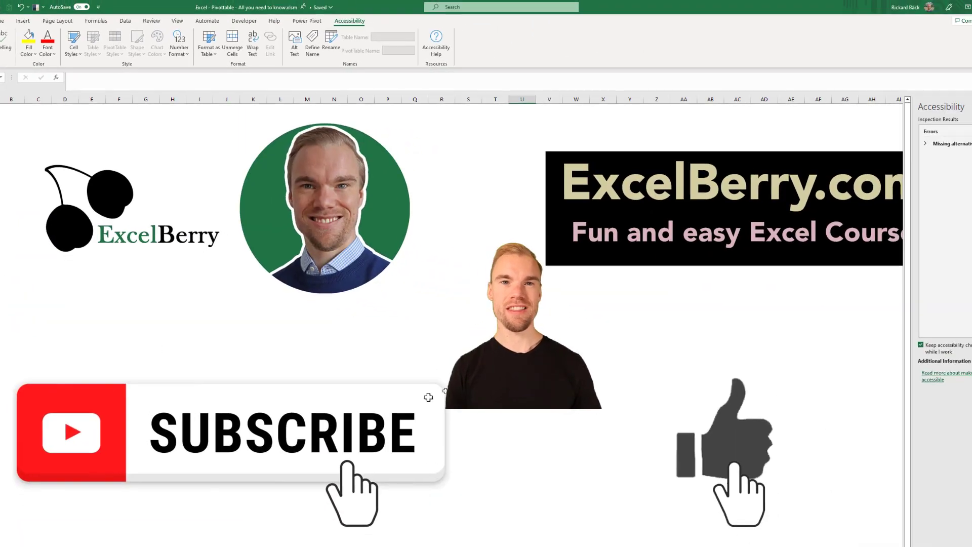
click(469, 335)
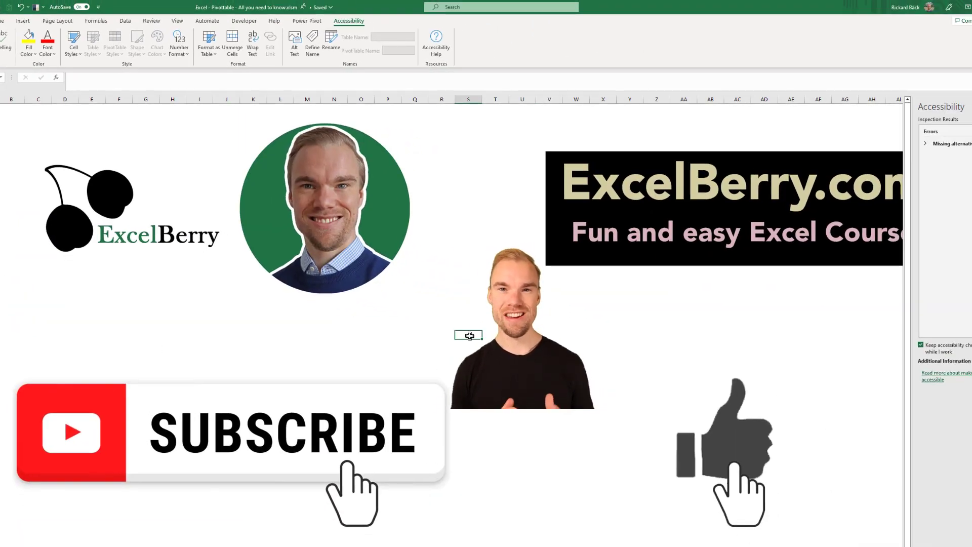